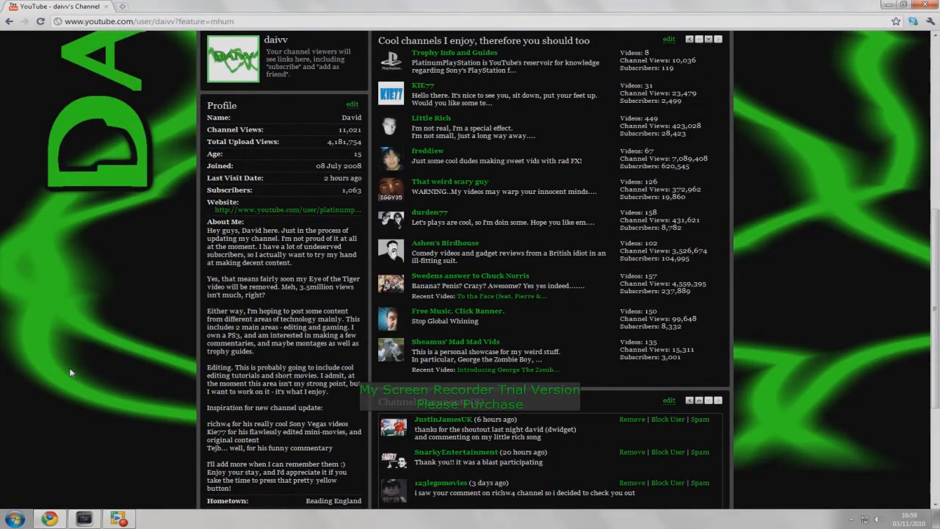
Examine the custom background graphics on the YouTube channel page.
scroll(69, 373, "up", 4)
scroll(69, 373, "up", 2)
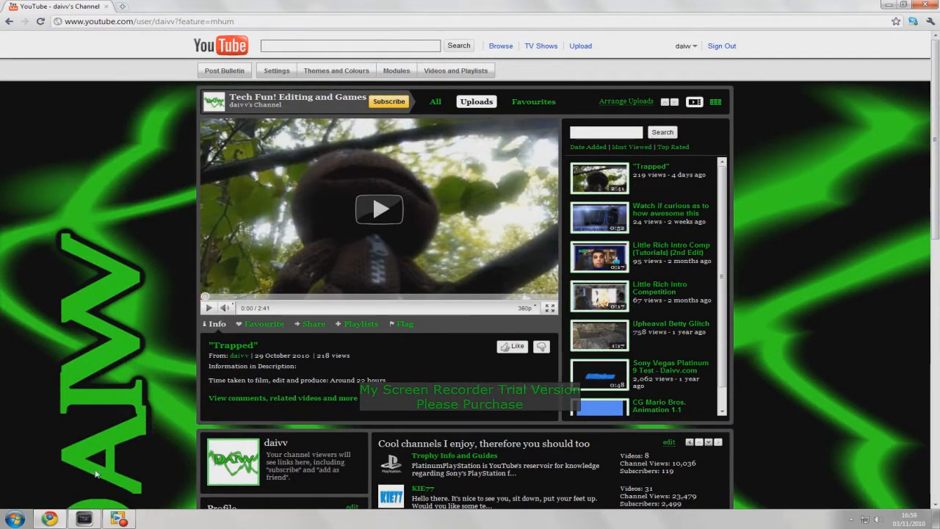
scroll(105, 338, "down", 1)
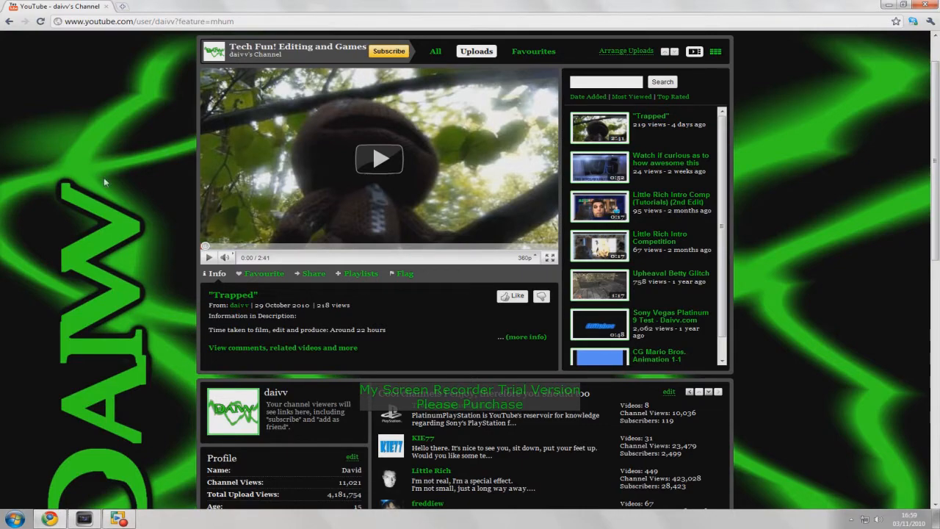
scroll(99, 176, "up", 2)
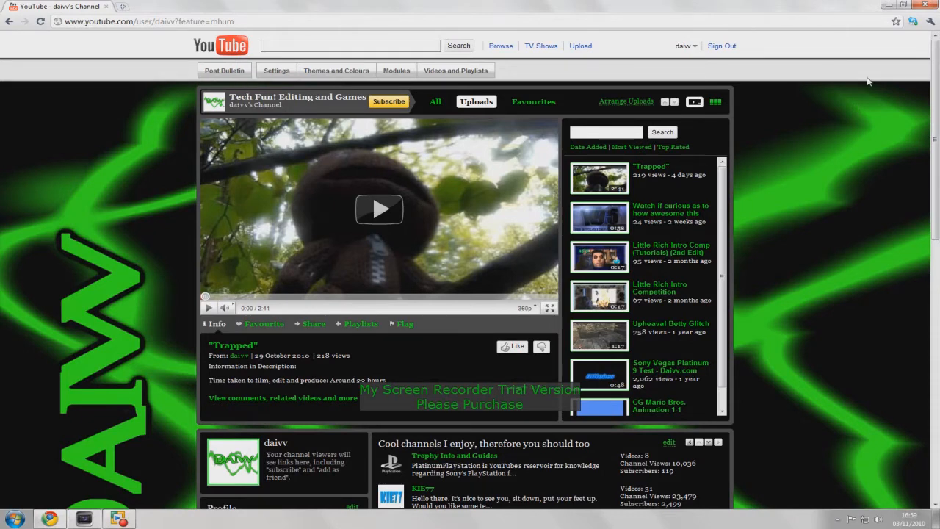
Switch to Vegas Pro and insert six empty video tracks in the project.
left_click(94, 522)
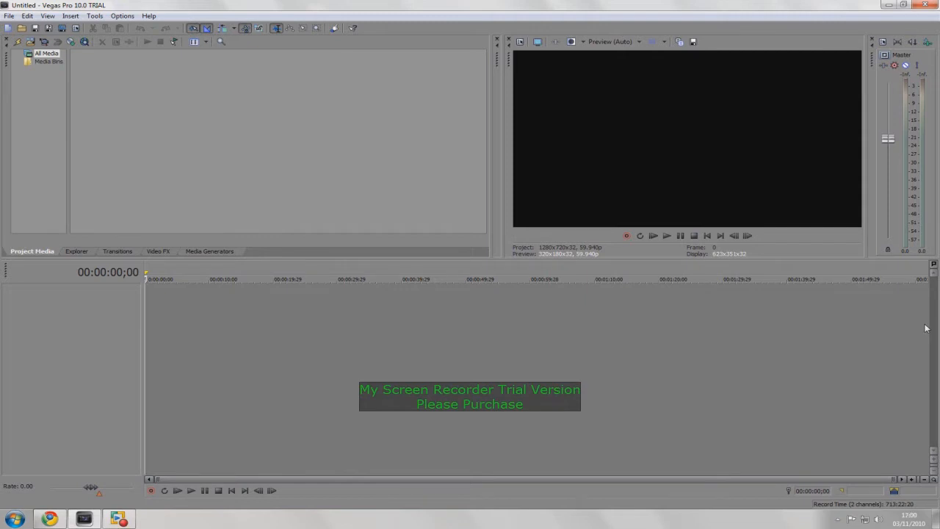
key("ctrl+shift+q")
key("ctrl+shift+q")
key("ctrl+shift+q")
key("ctrl+shift+q")
key("ctrl+shift+q")
key("ctrl+shift+q")
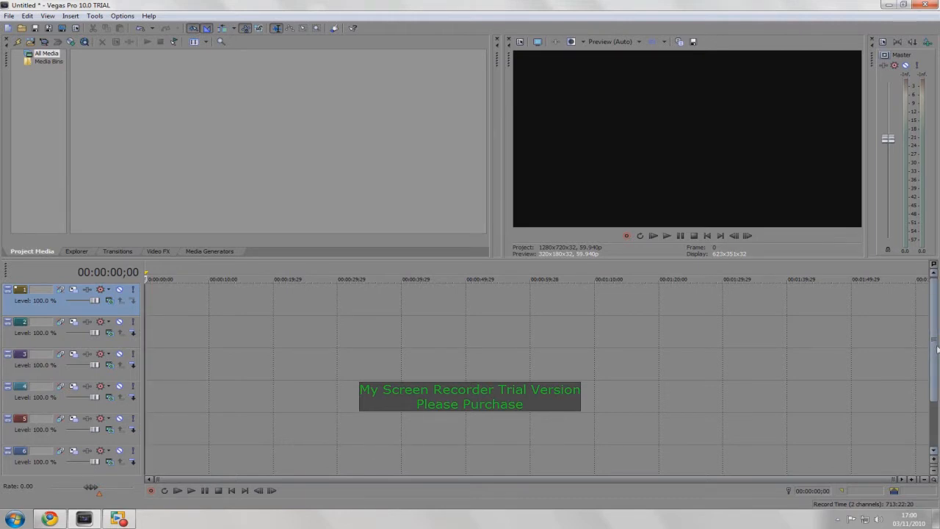
mouse_move(935, 361)
left_mouse_down()
mouse_move(936, 379)
mouse_move(935, 360)
left_mouse_up()
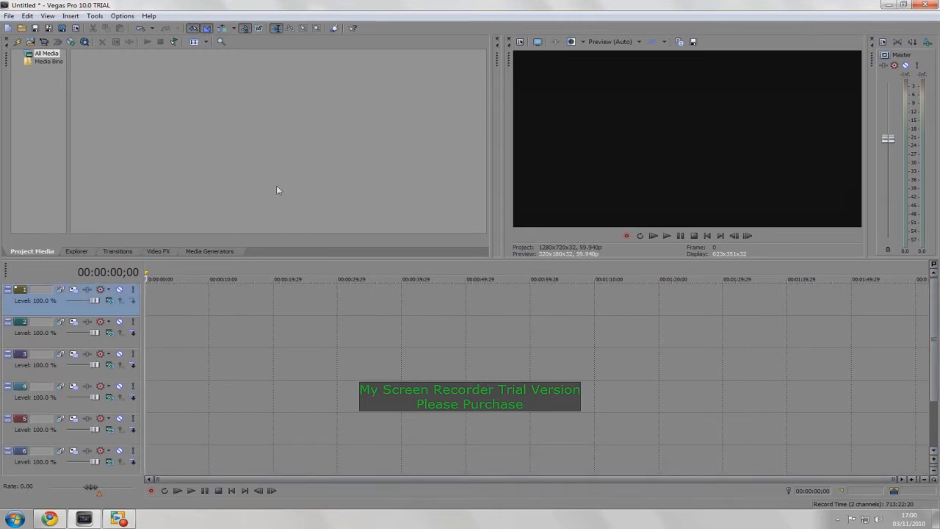
Apply the youtubebg template, 1798 x 1577 at 59.940 fps, in the project's video properties.
left_click(9, 16)
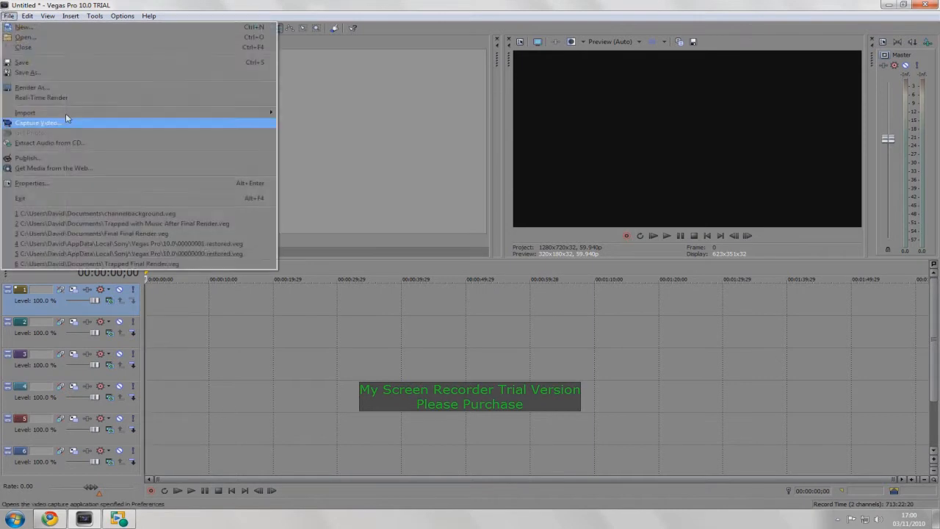
left_click(70, 187)
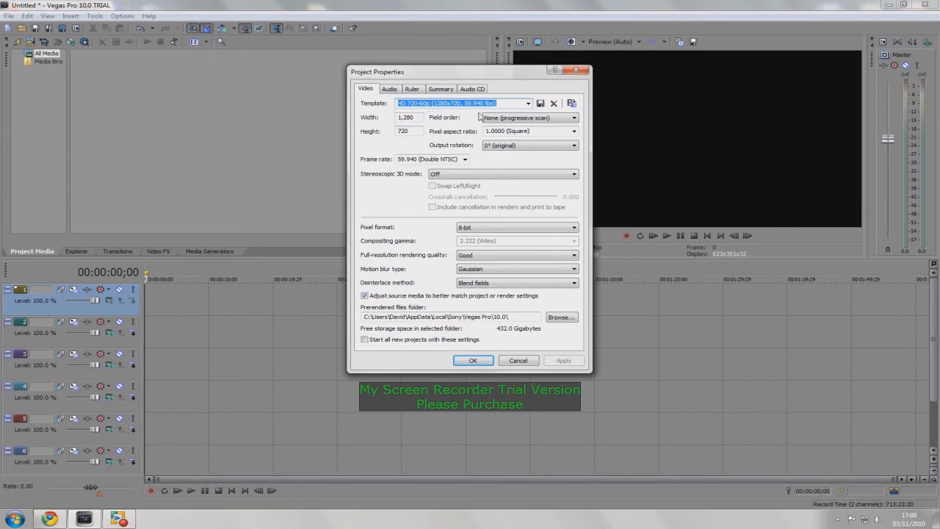
left_click(528, 103)
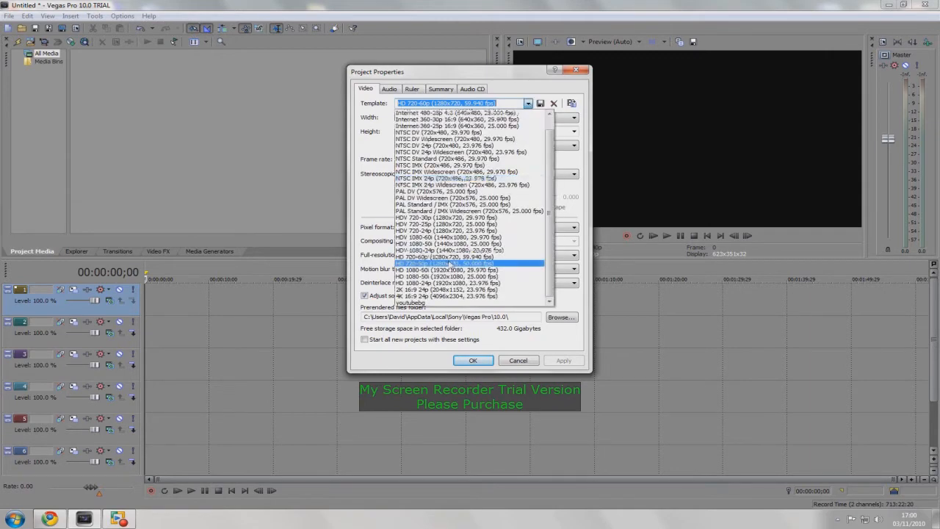
left_click(455, 302)
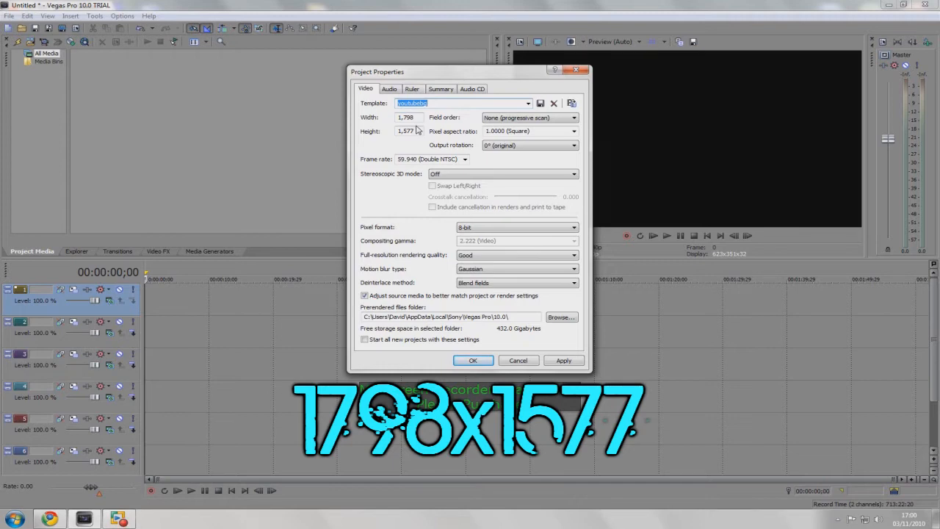
left_click(564, 361)
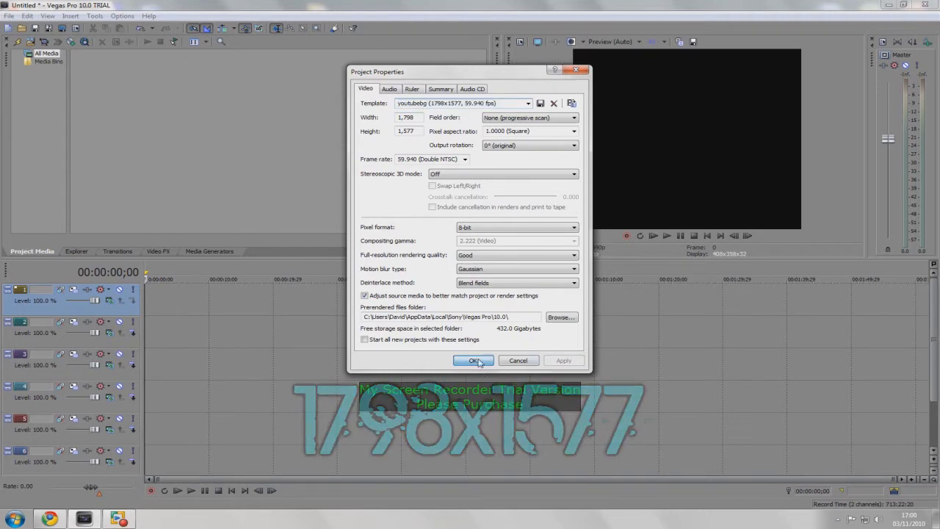
left_click(477, 361)
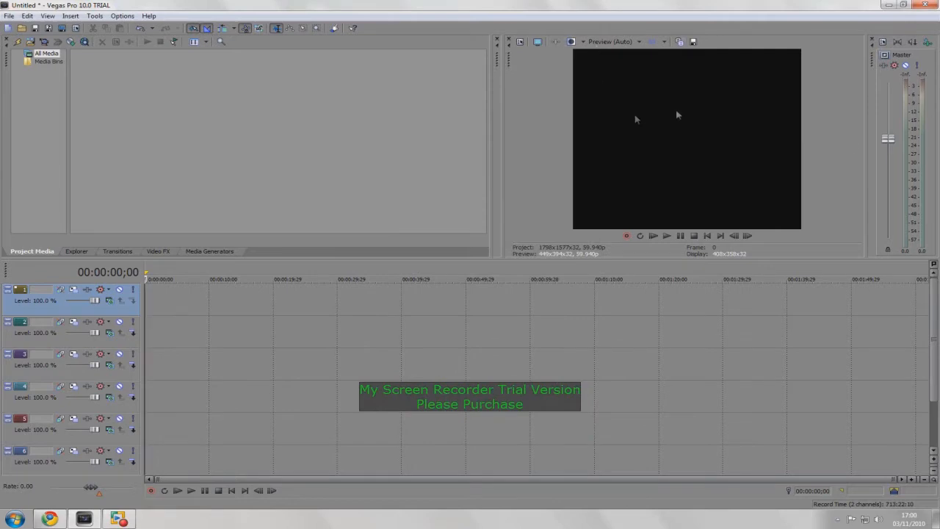
Switch to Chrome to view how the background spans the YouTube channel page, and return to Vegas Pro.
mouse_move(52, 520)
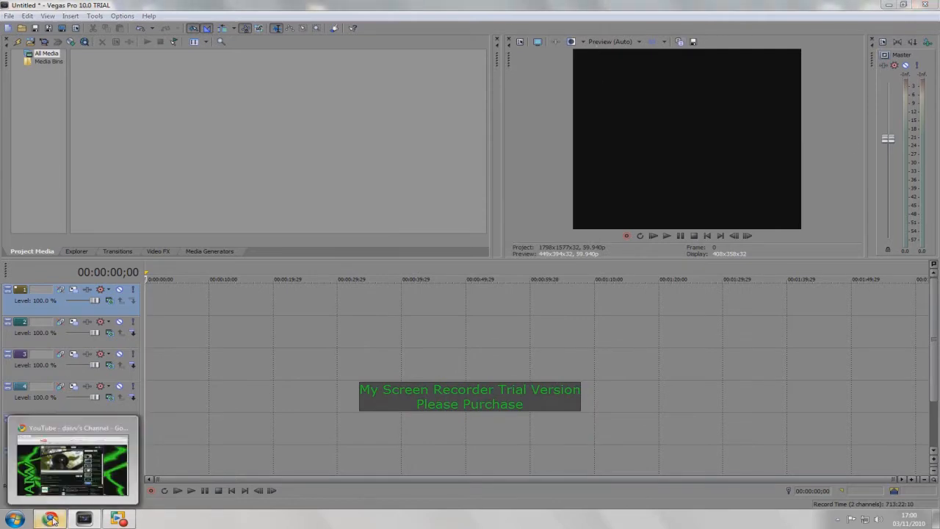
left_click(51, 519)
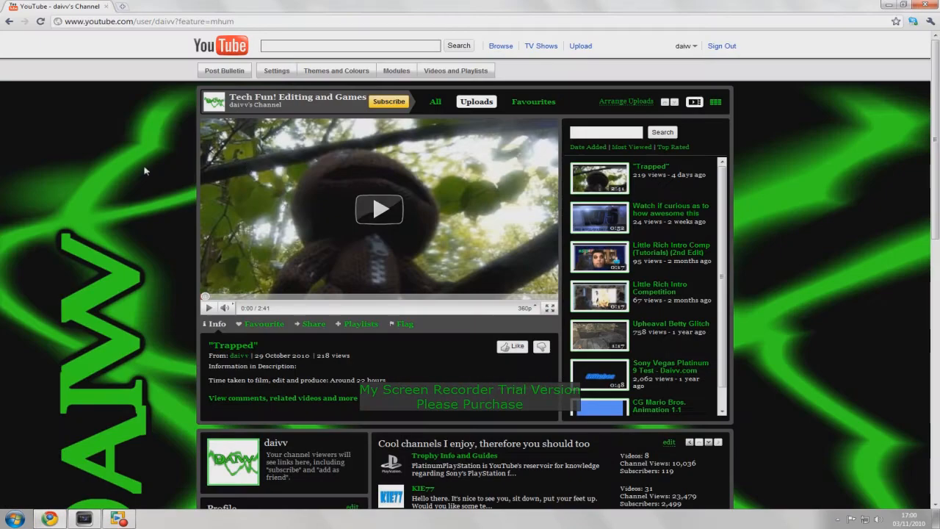
scroll(730, 321, "down", 5)
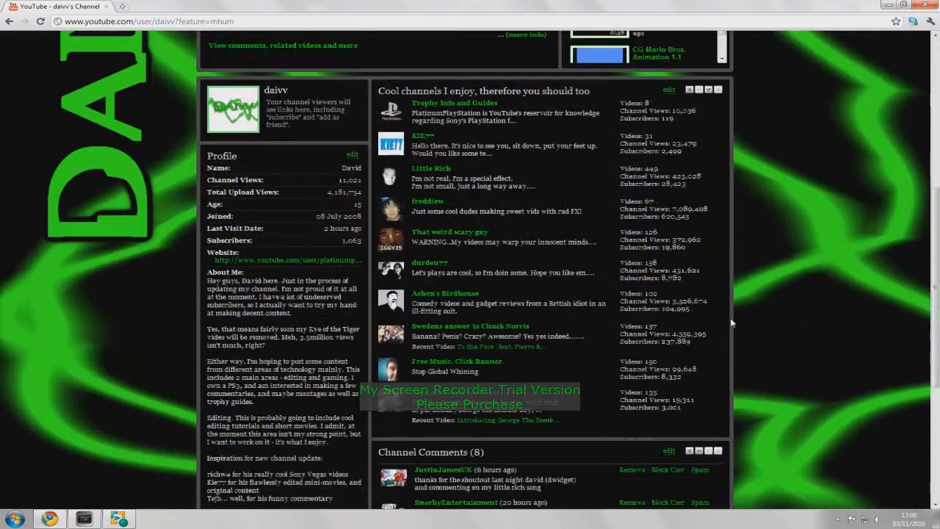
scroll(730, 321, "up", 5)
left_click(83, 520)
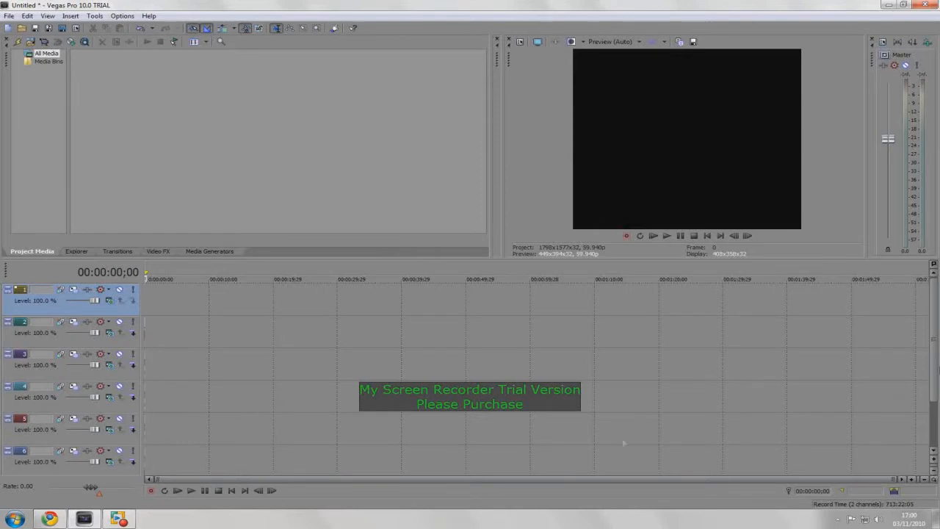
Place the Lightning preset of the Noise Texture media generator at the start of track 6.
left_click_drag(934, 369, 934, 390)
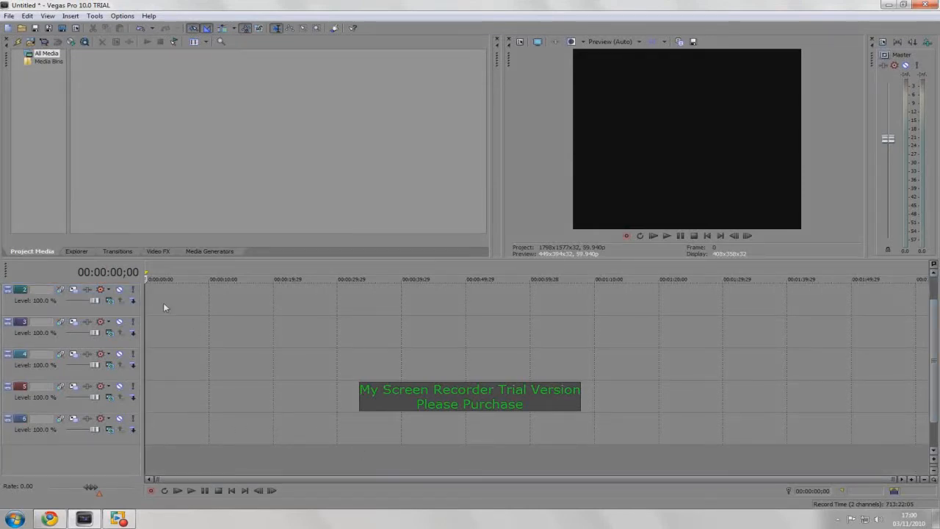
left_click(188, 251)
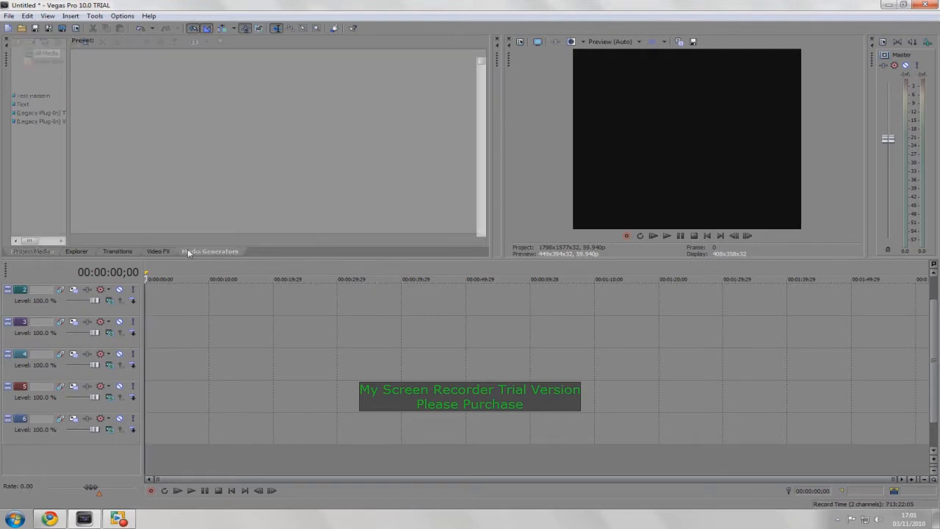
left_click(41, 69)
left_click_drag(363, 193, 167, 417)
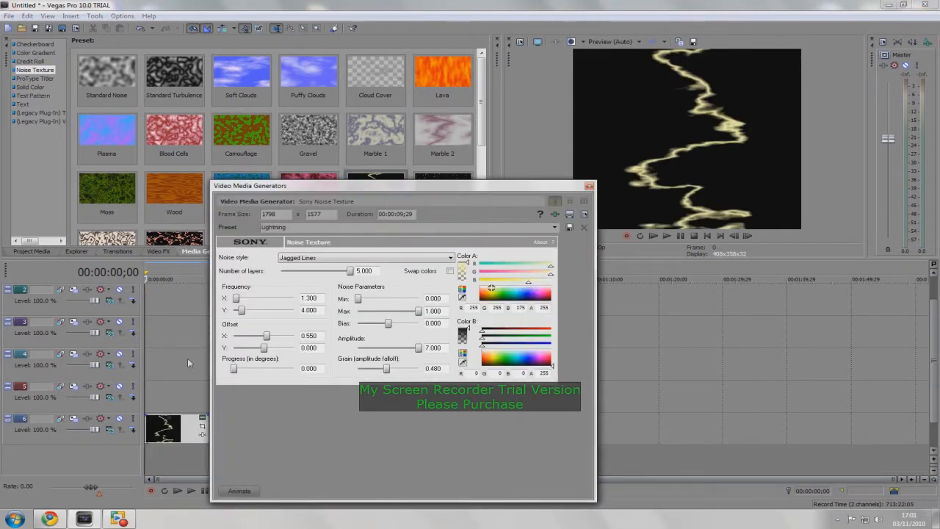
Set the lightning texture's Y frequency to 2.230 and look at the YouTube channel background for comparison.
left_click_drag(242, 311, 241, 315)
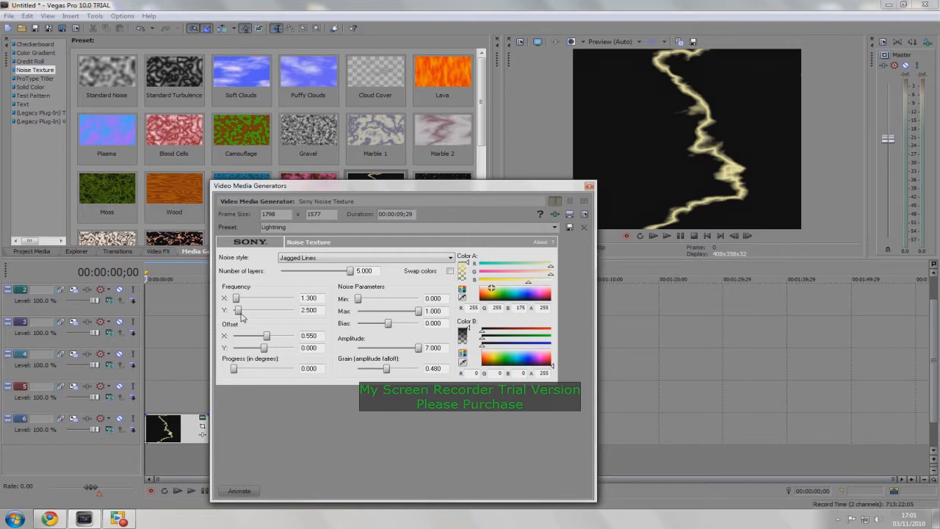
left_click(50, 518)
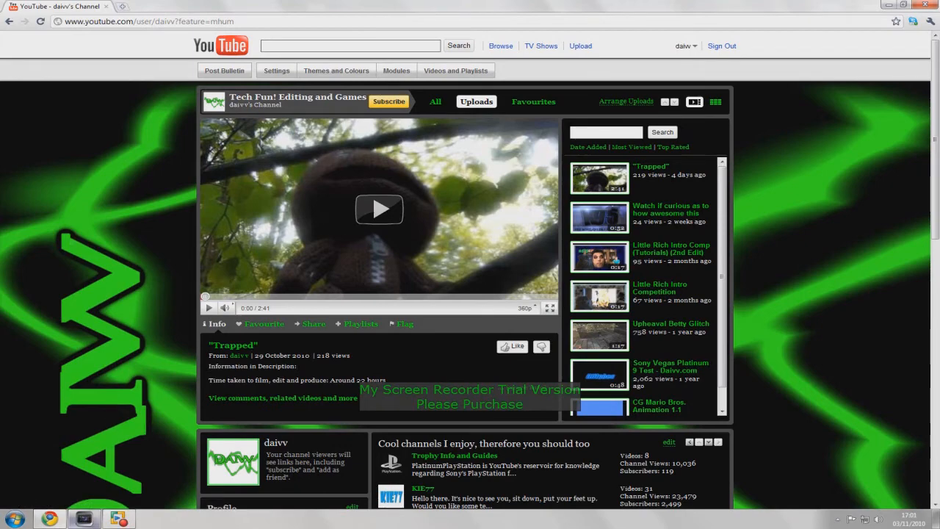
left_click(117, 518)
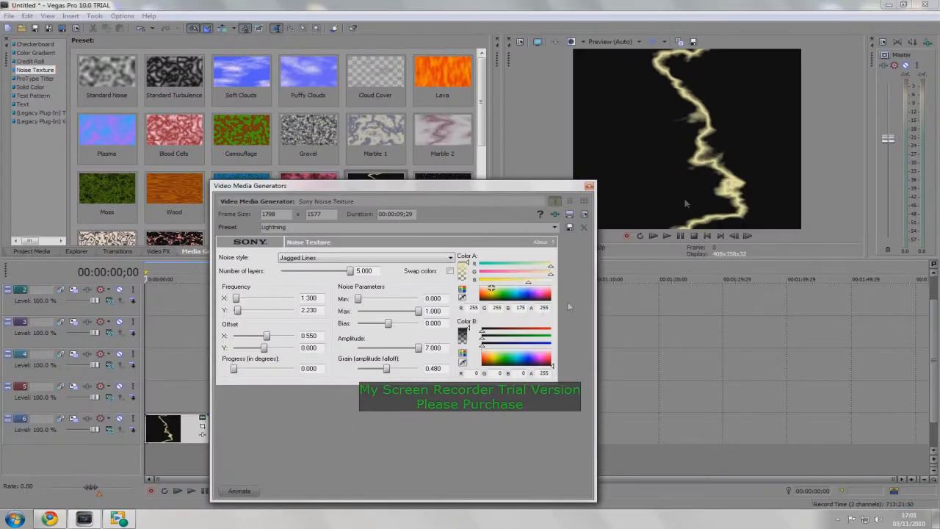
Recolour the lightning cyan with Color A at 34, 255, 255 and set Color B's alpha to 0.
left_click(515, 292)
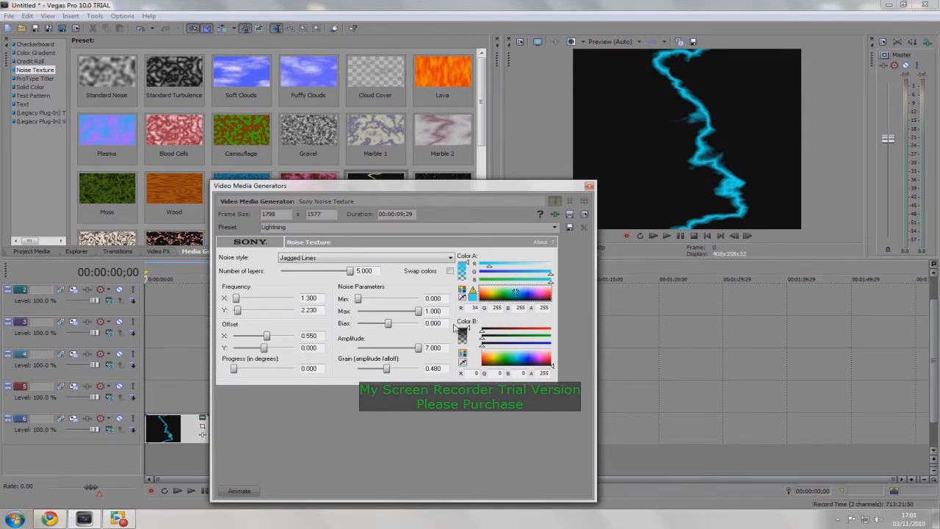
left_click_drag(469, 329, 469, 341)
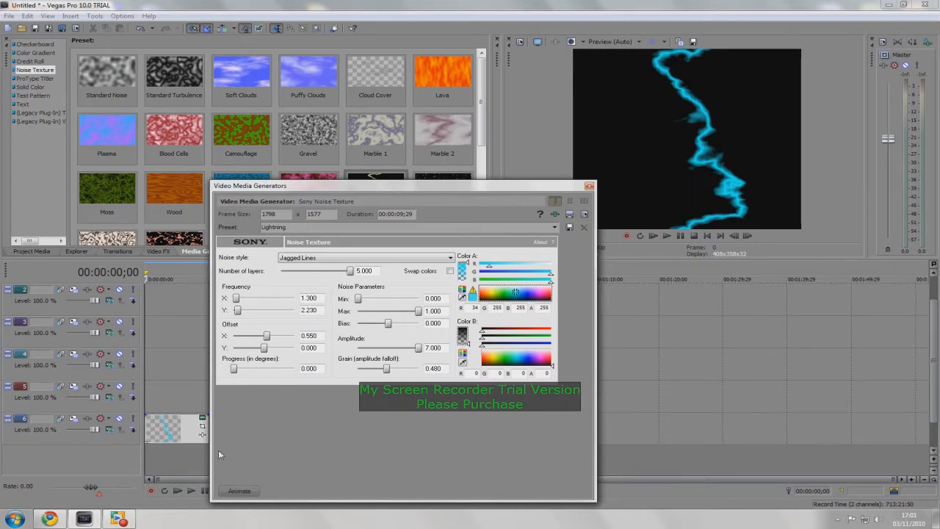
left_click(589, 186)
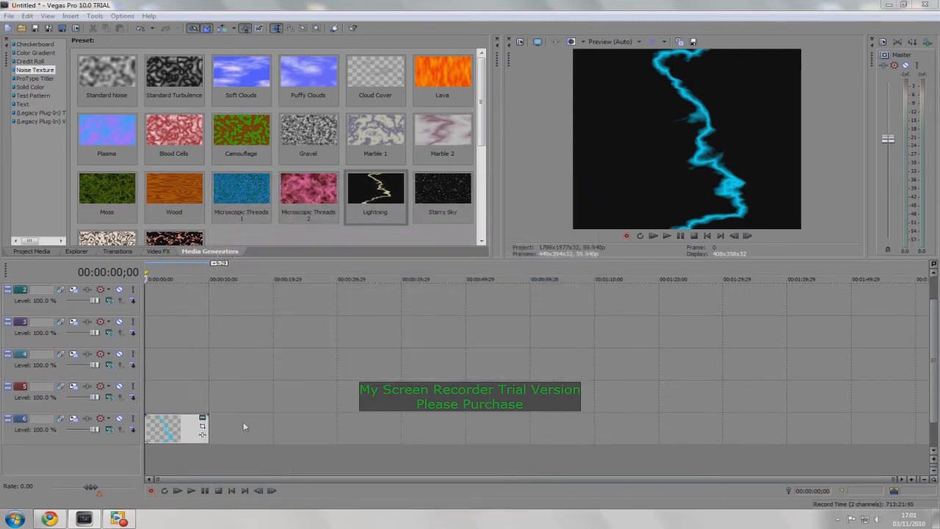
Copy the lightning clip and paste three copies end to end on track 5, starting at the original clip's end.
left_click(165, 431)
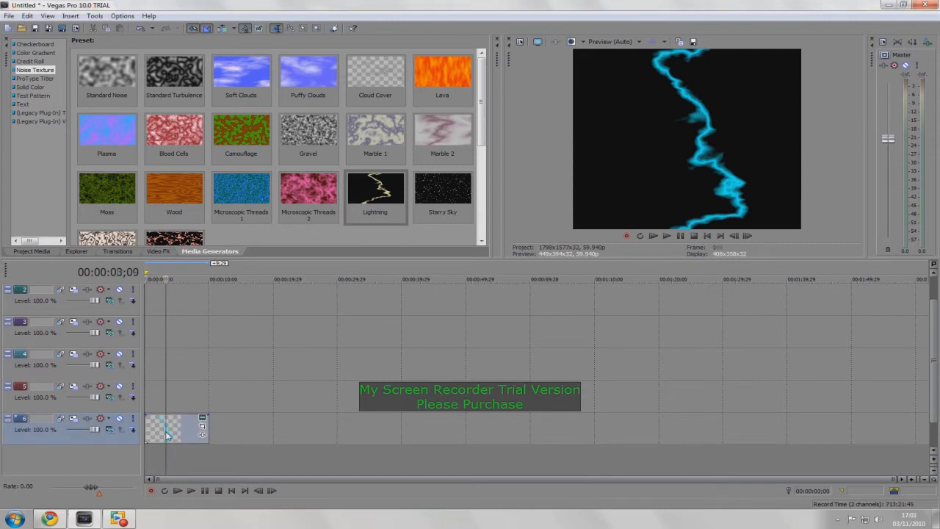
left_click(208, 400)
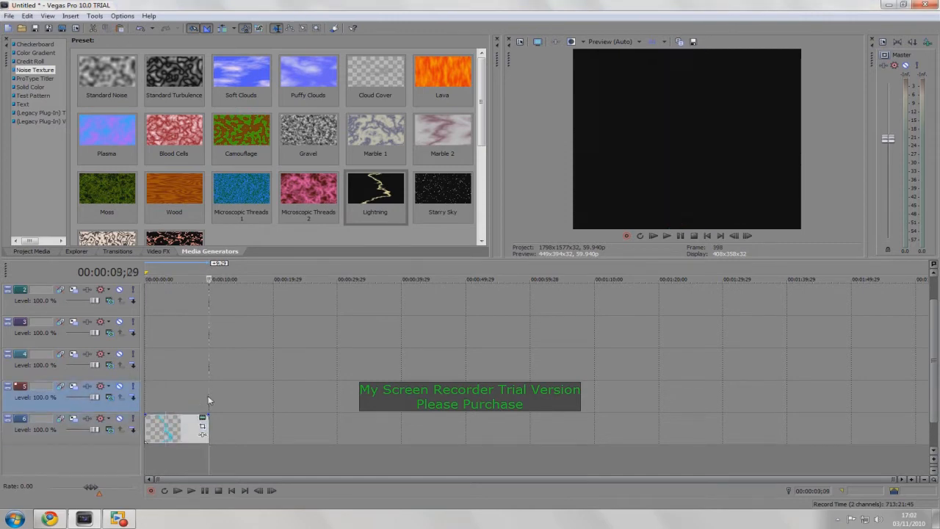
key("ctrl+v")
key("Return")
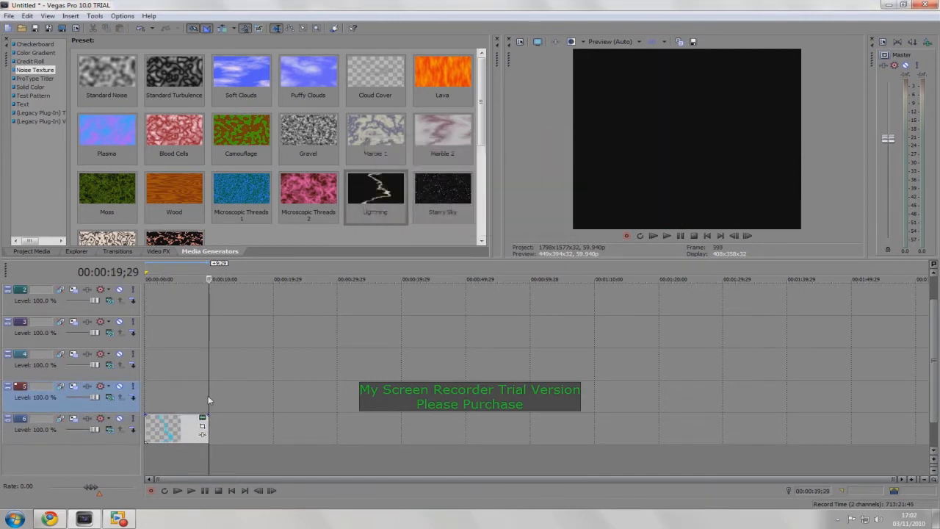
key("ctrl+v")
key("Return")
key("Return")
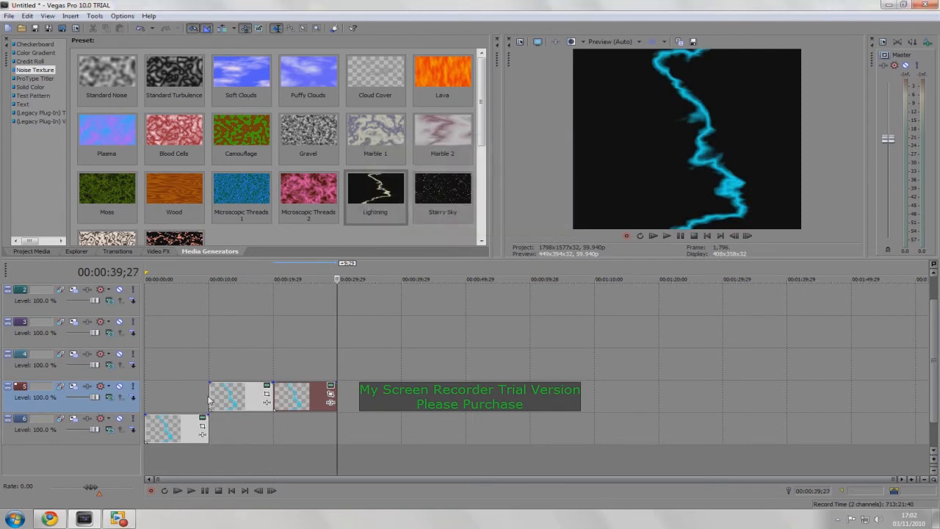
Move the three lightning copies to the start of the timeline, one each on tracks 5, 4 and 3.
left_click_drag(228, 401, 164, 401)
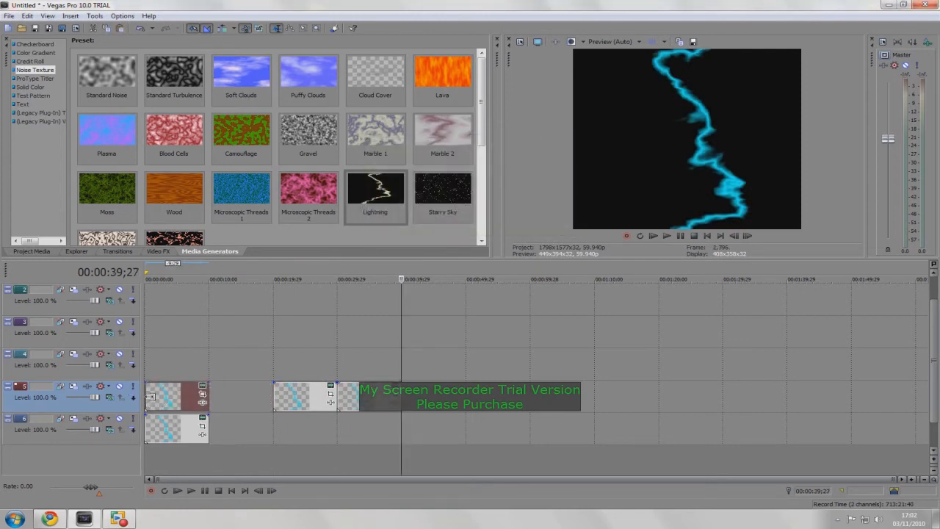
left_click_drag(301, 397, 173, 364)
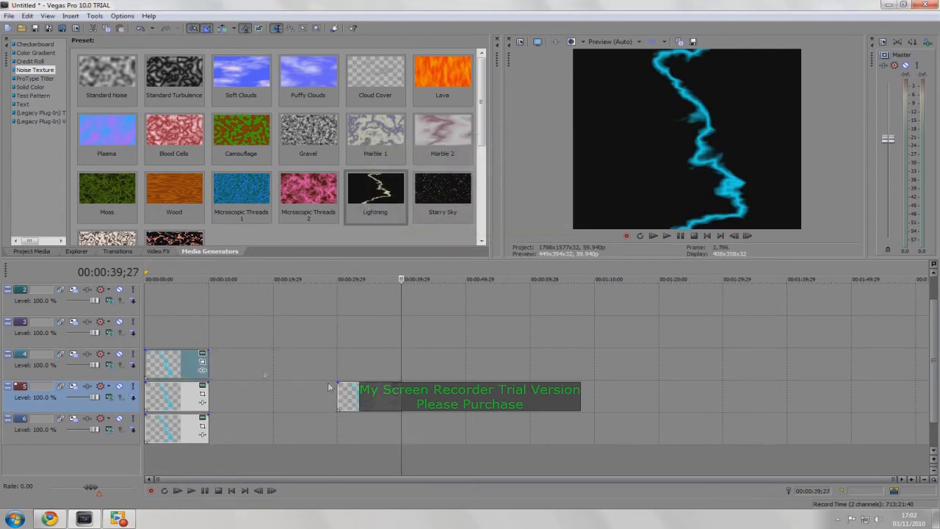
left_click_drag(354, 387, 161, 324)
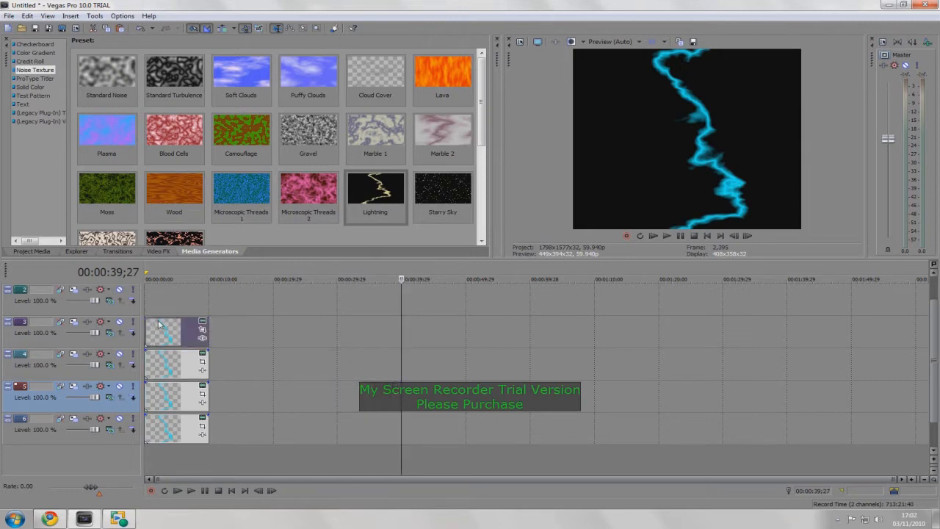
Select the lightning clip on track 5 and return the playhead to 00:00:00;00.
left_click(160, 403)
key("Left")
key("Left")
key("Left")
key("Left")
key("Left")
key("Left")
key("Left")
key("Left")
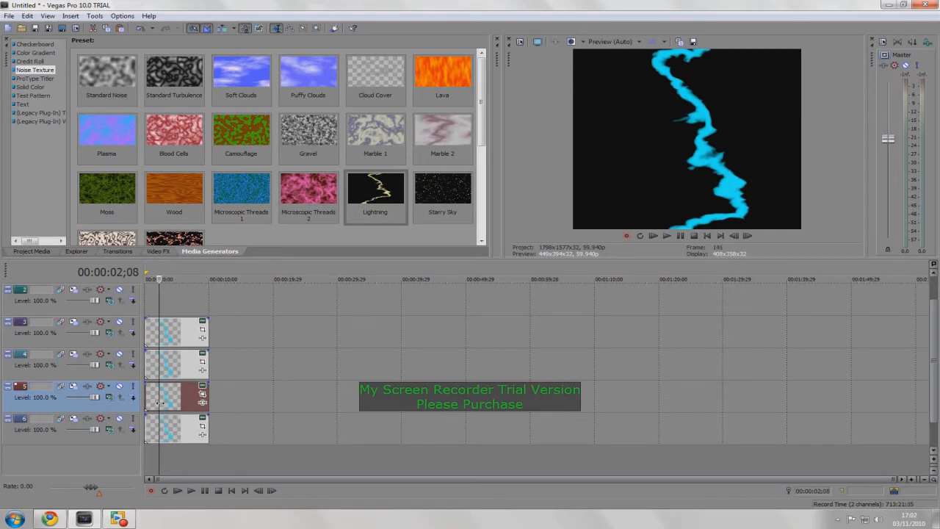
key("Left")
key("Left")
key("Left")
key("Left")
key("Left")
key("Left")
key("Left")
key("Left")
key("Left")
key("Left")
key("Left")
key("Left")
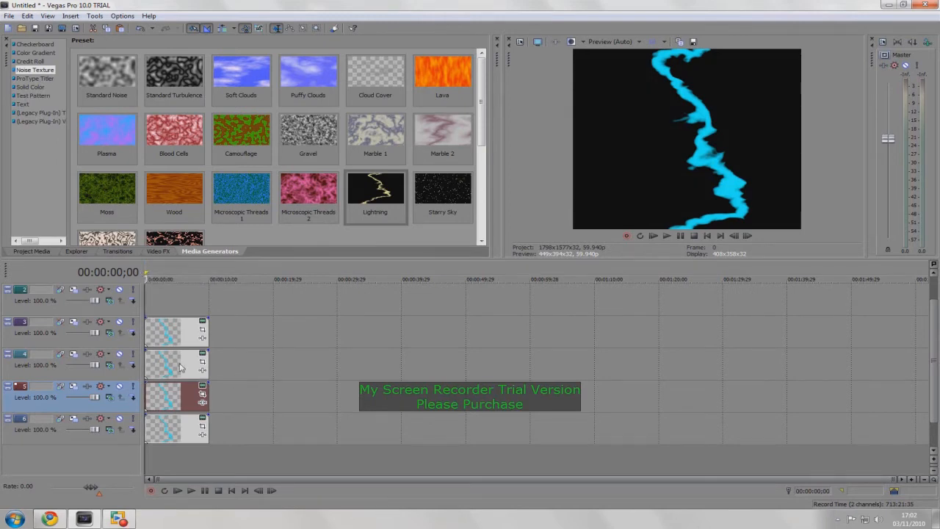
Pan the lightning clips on tracks 6 and 5 to an Event Pan/Crop X Center of 1,573.3.
left_click(202, 425)
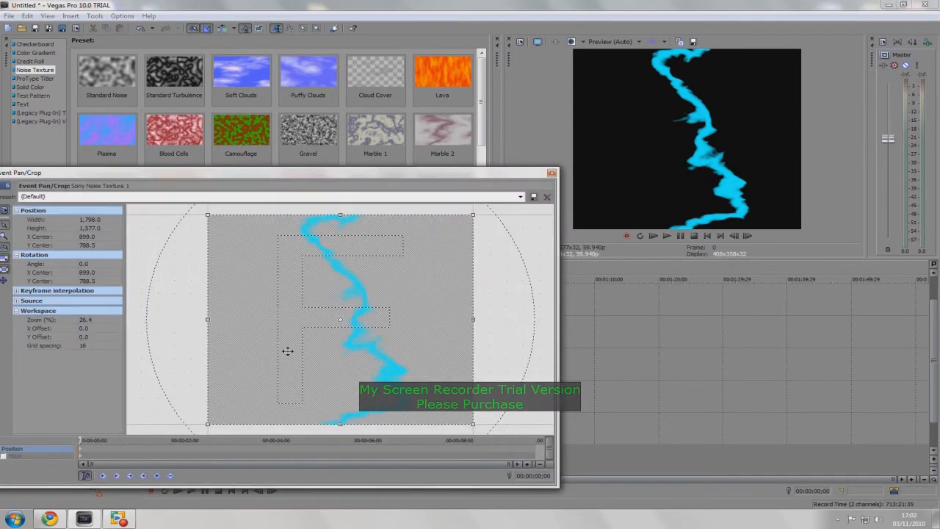
left_click_drag(270, 325, 365, 323)
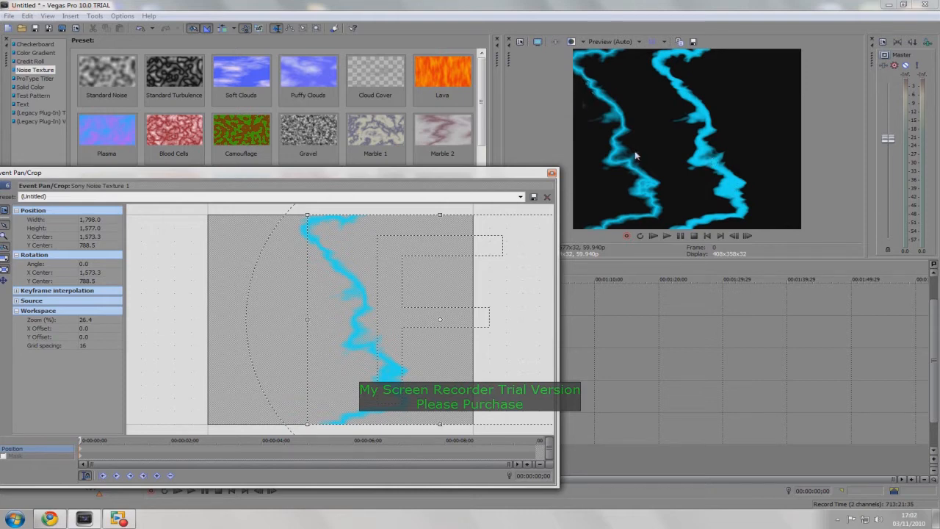
left_click(552, 174)
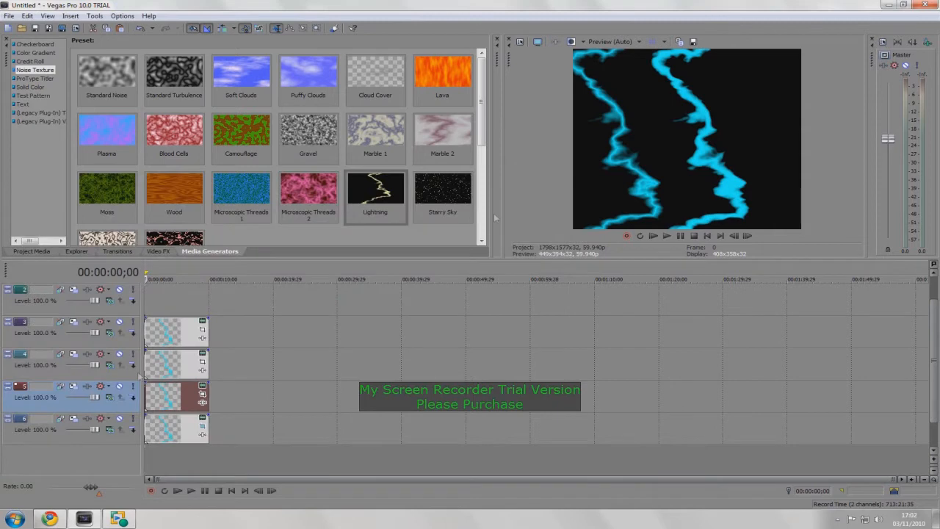
left_click(202, 397)
left_click_drag(349, 325, 381, 325)
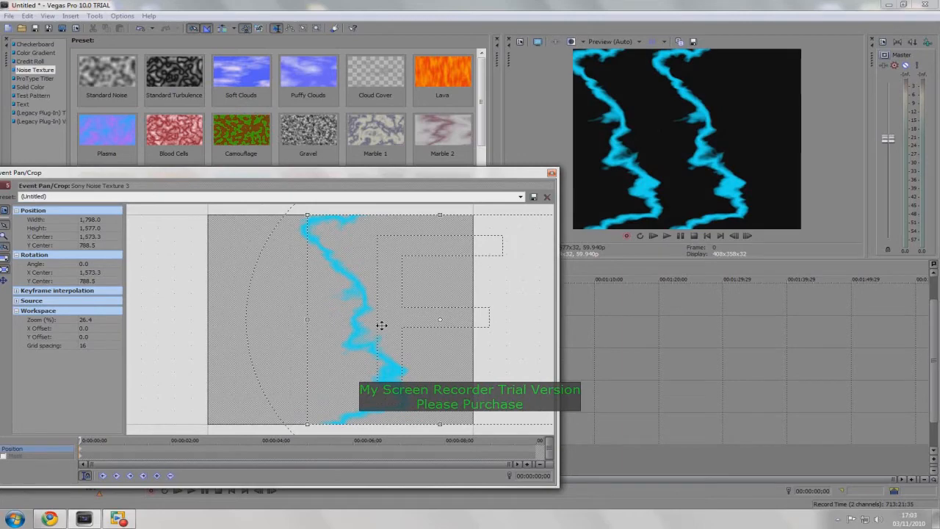
left_click(551, 174)
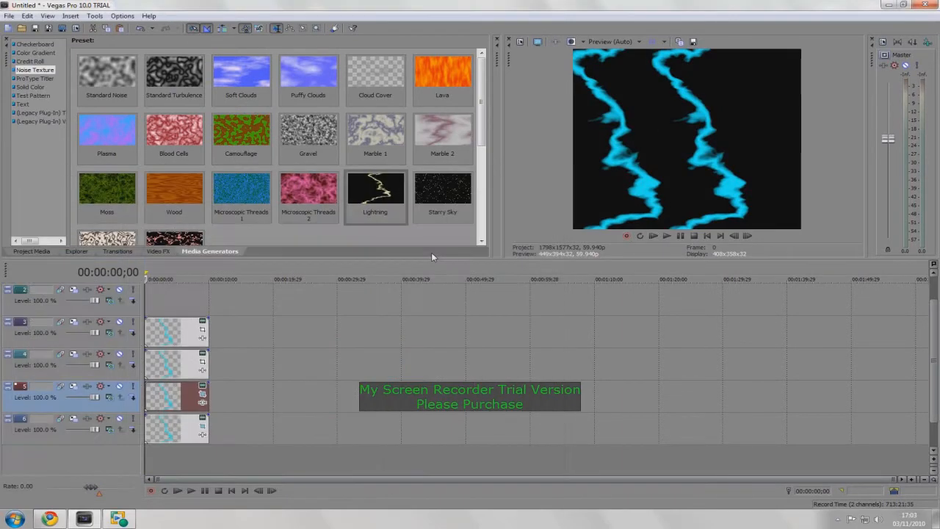
Set the track 5 lightning's noise progress to 3.240 degrees and its Event Pan/Crop X Center to 1,685.6.
left_click(202, 392)
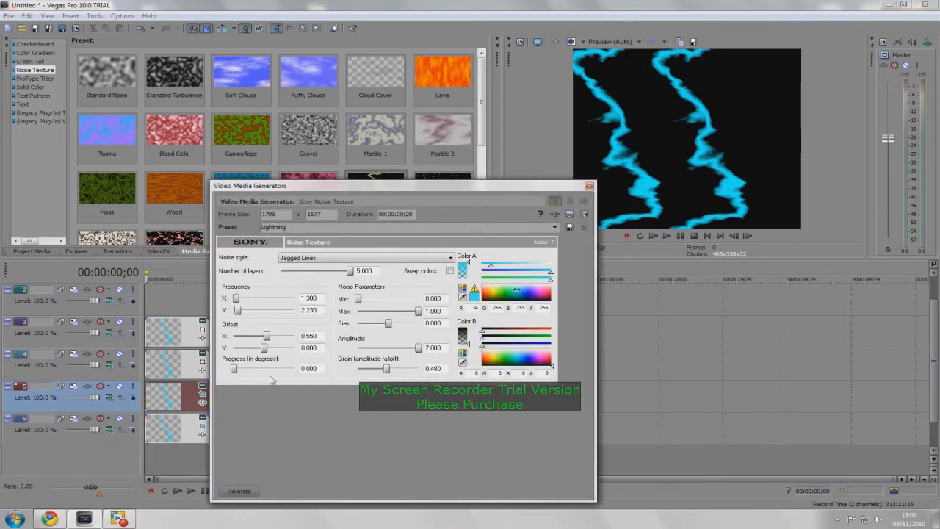
left_click_drag(240, 370, 255, 370)
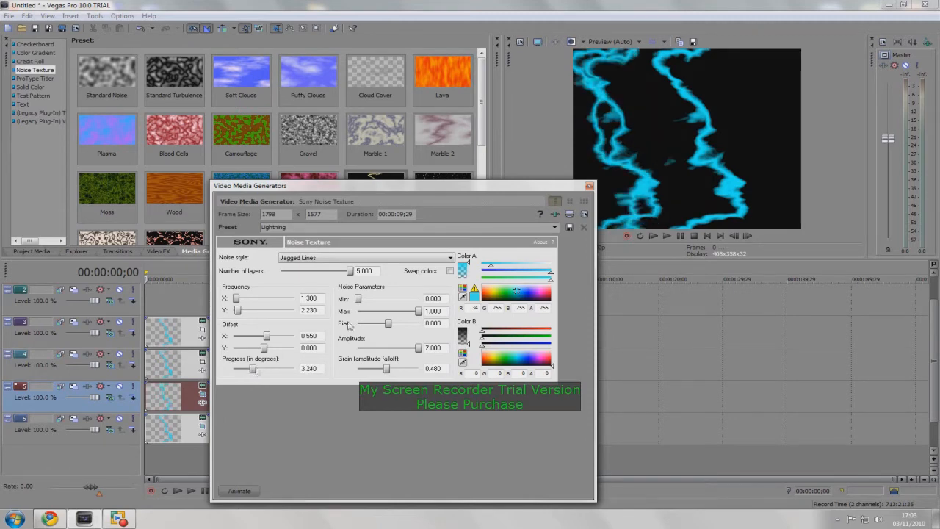
left_click(589, 186)
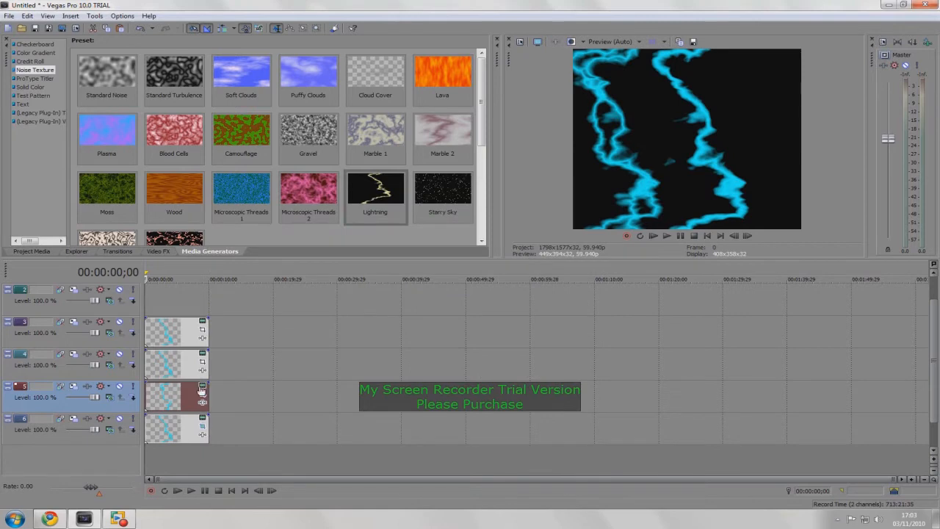
left_click(202, 391)
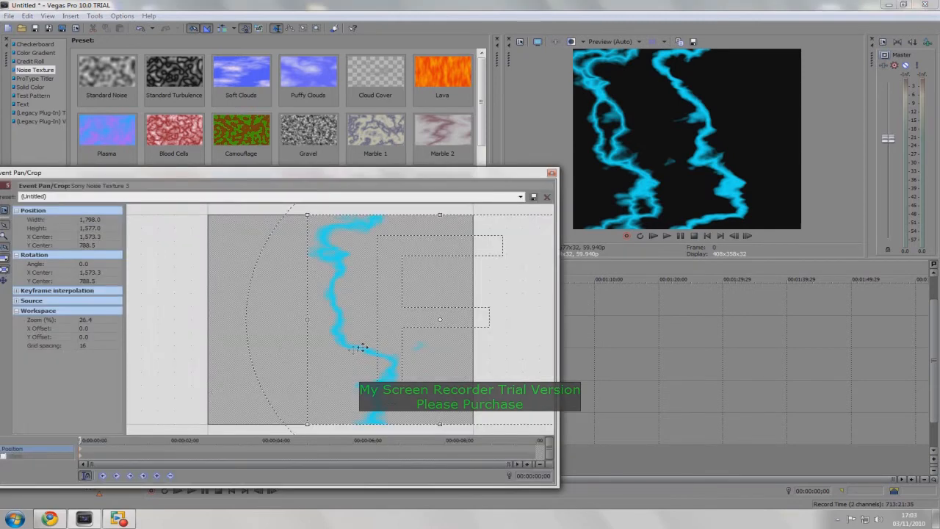
left_click_drag(357, 347, 372, 349)
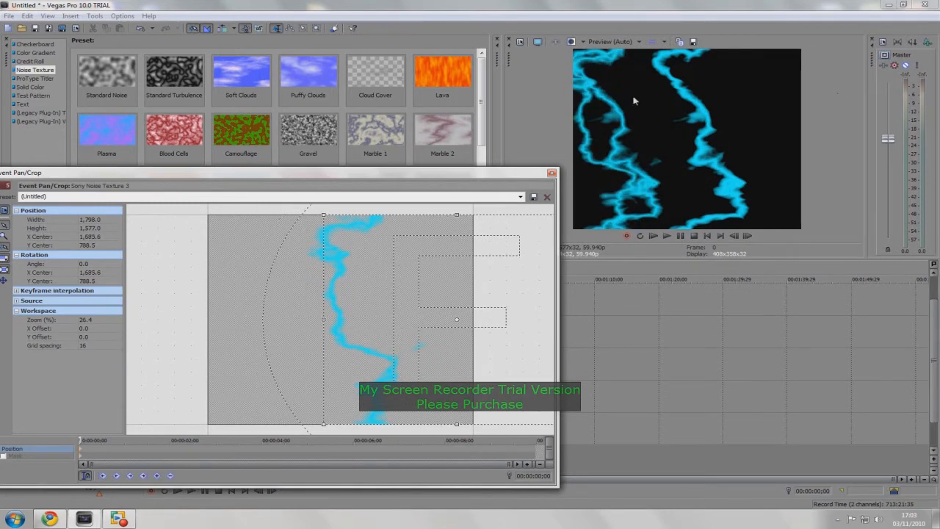
left_click(553, 173)
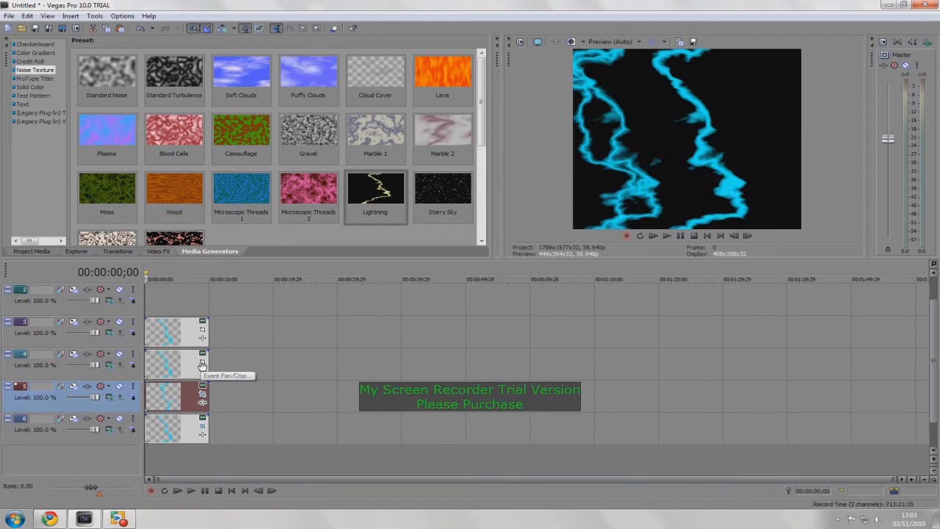
Pan the lightning clips on tracks 4 and 3 to an Event Pan/Crop X Center of 449.5.
left_click(202, 365)
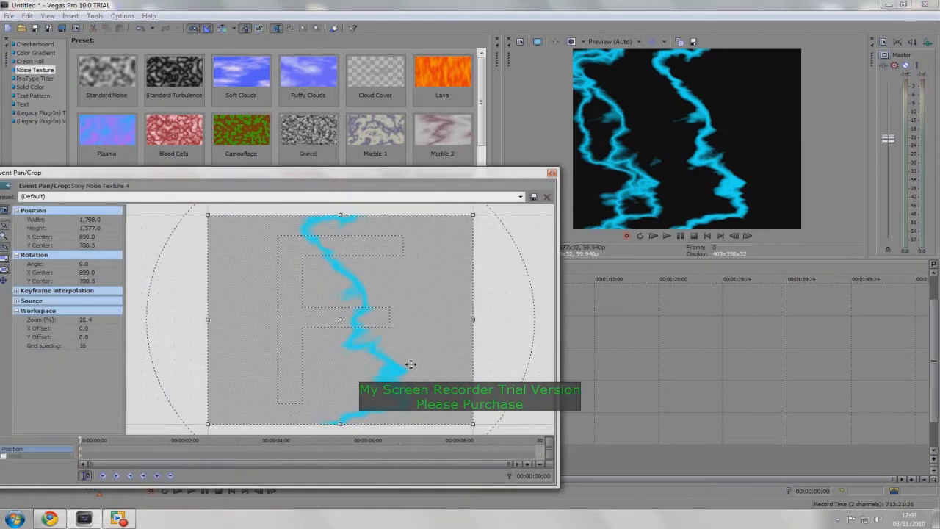
left_click_drag(404, 364, 348, 363)
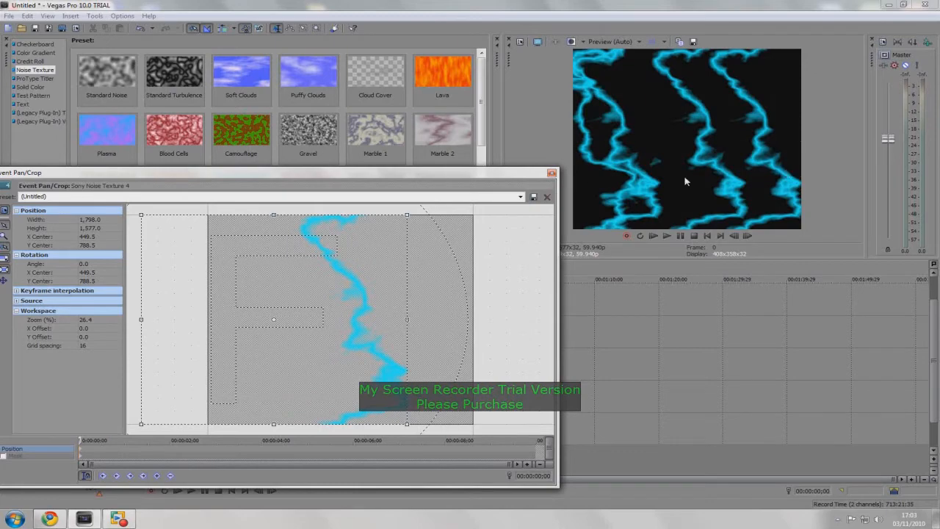
left_click(552, 174)
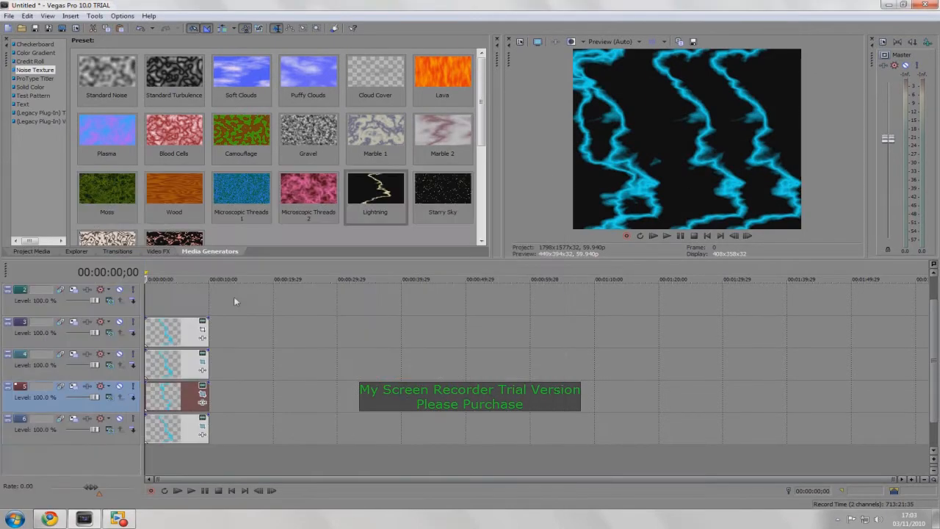
left_click(202, 356)
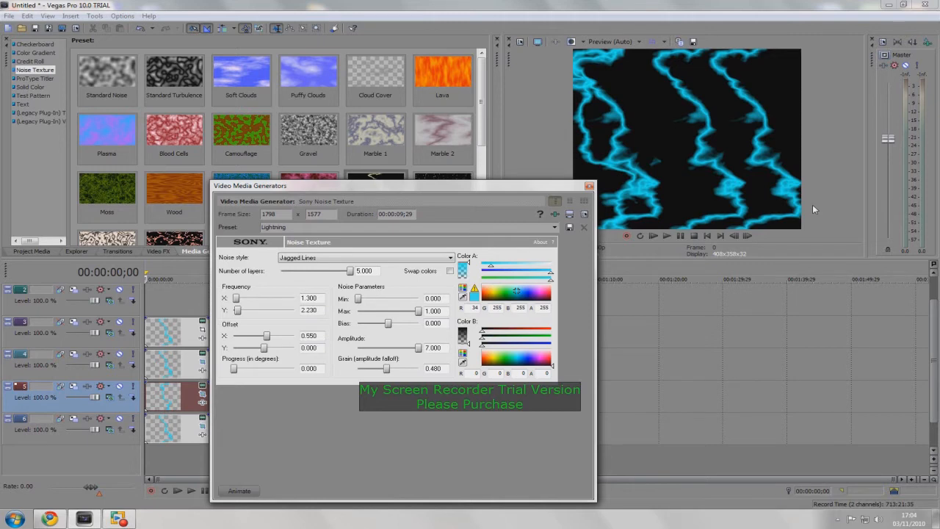
left_click(588, 186)
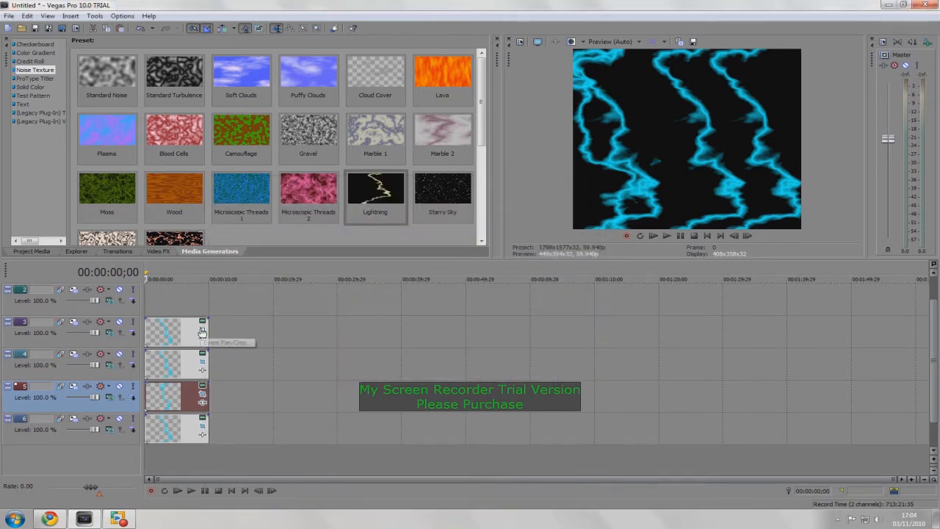
left_click(202, 332)
left_click_drag(337, 342, 277, 341)
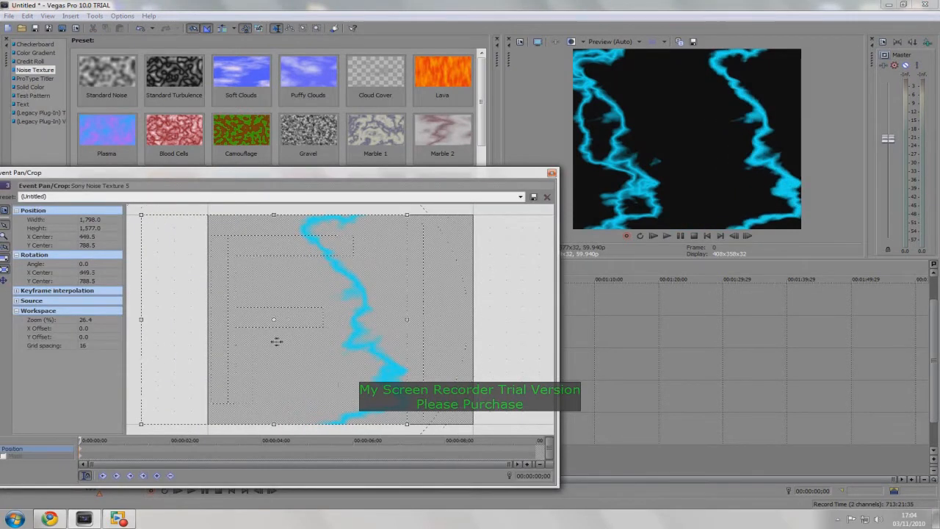
left_click(552, 173)
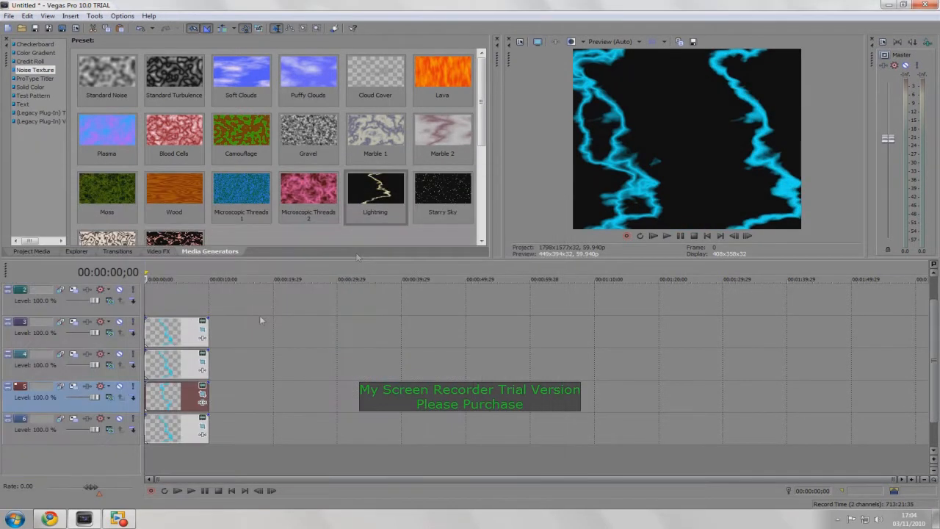
Vary the track 3 lightning with frequency Y 2.780 and progress 5.920 degrees, and pan it to X Center 337.1.
left_click(210, 328)
left_click_drag(236, 372, 272, 373)
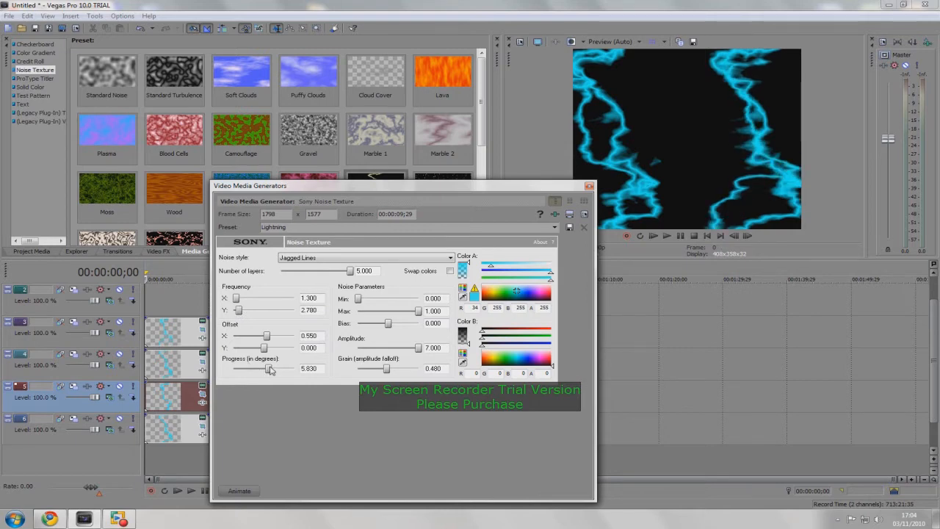
left_click_drag(274, 369, 286, 369)
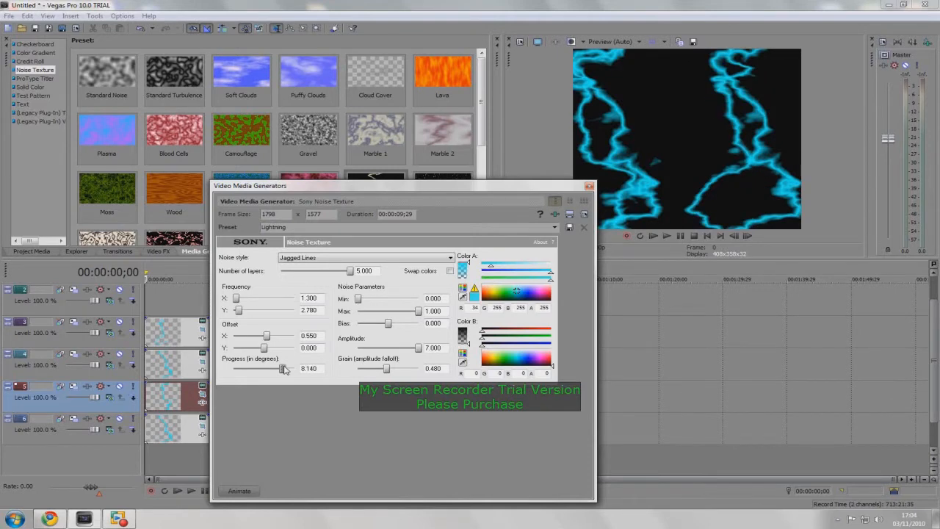
left_click_drag(284, 369, 276, 373)
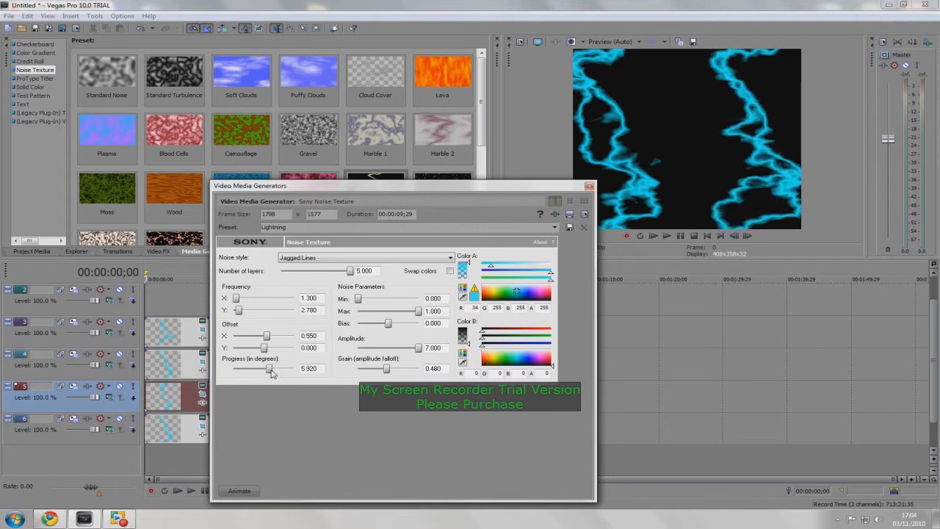
left_click(589, 186)
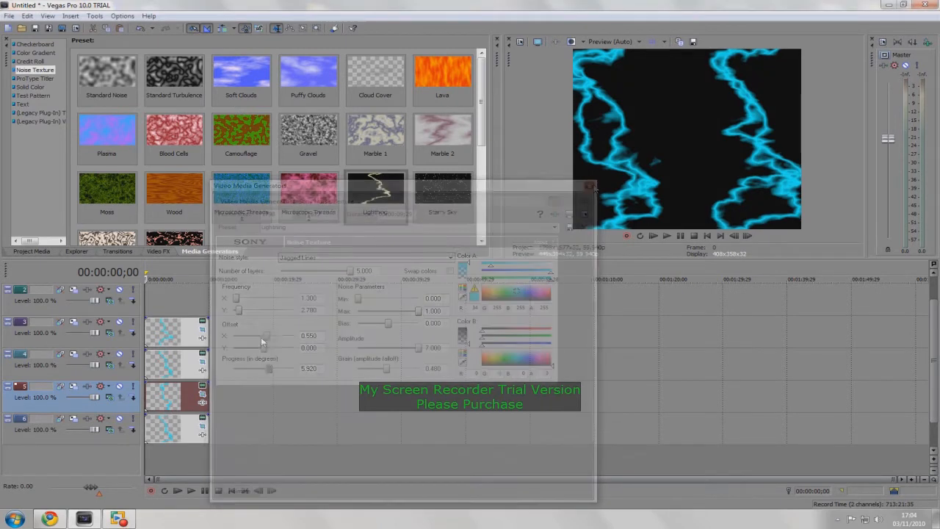
left_click(202, 332)
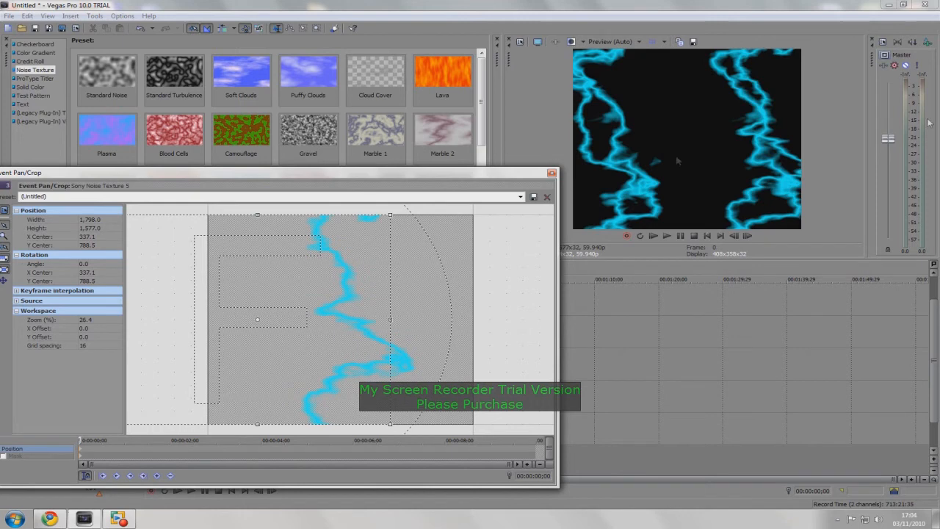
left_click(552, 174)
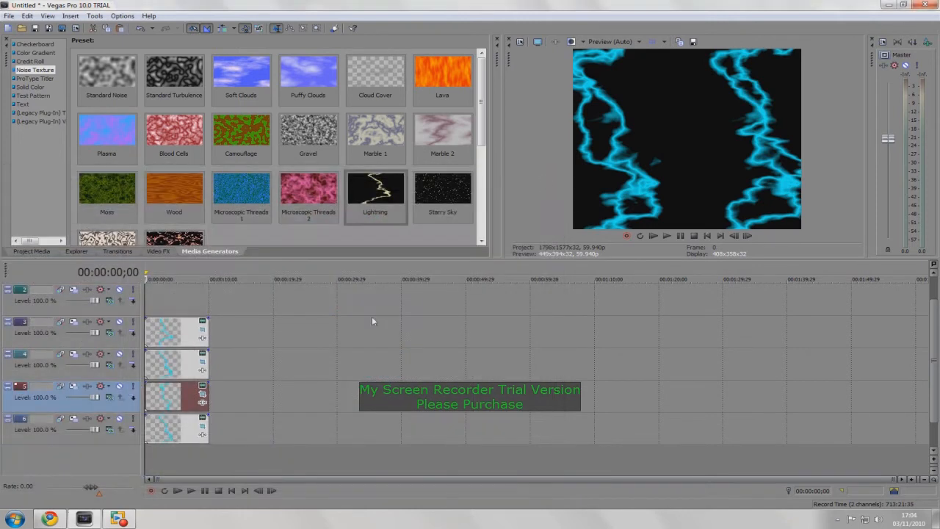
Insert text media at the start of track 2 and replace the sample text with the channel owner's name.
right_click(155, 300)
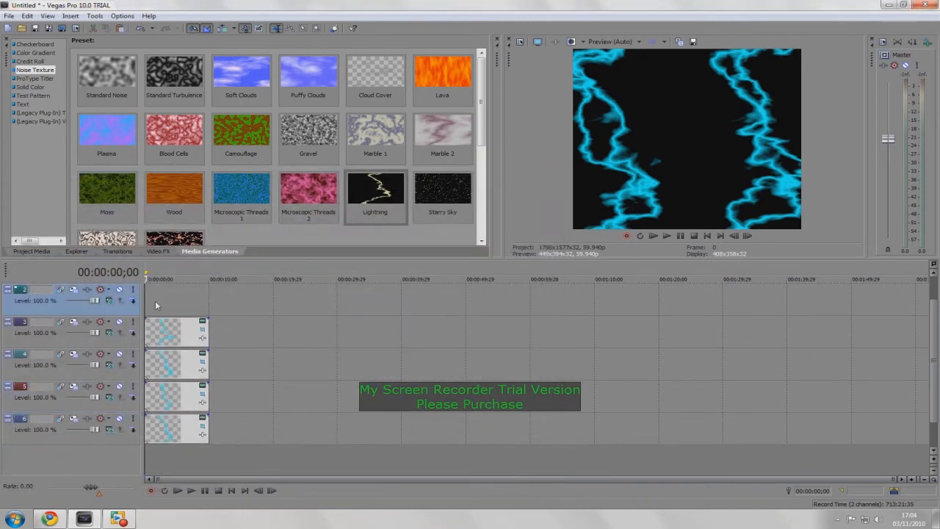
mouse_move(207, 374)
left_click(192, 333)
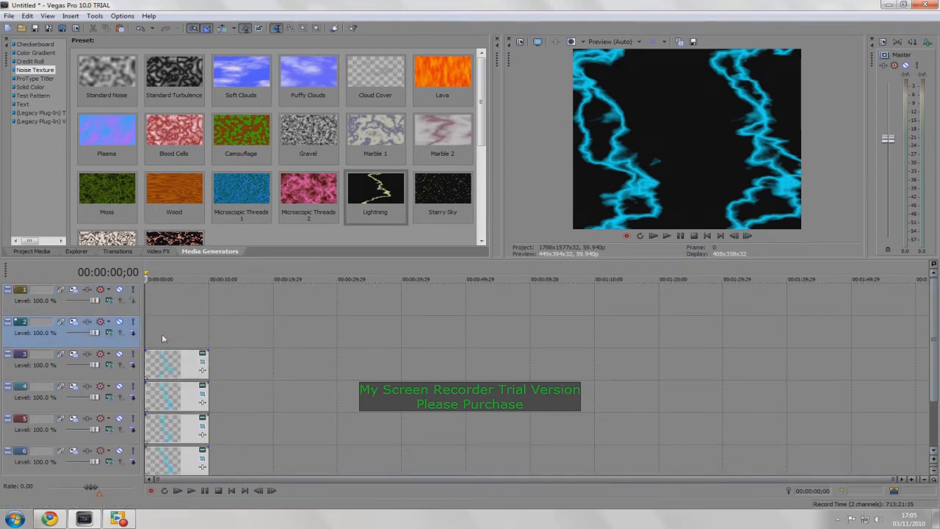
right_click(159, 335)
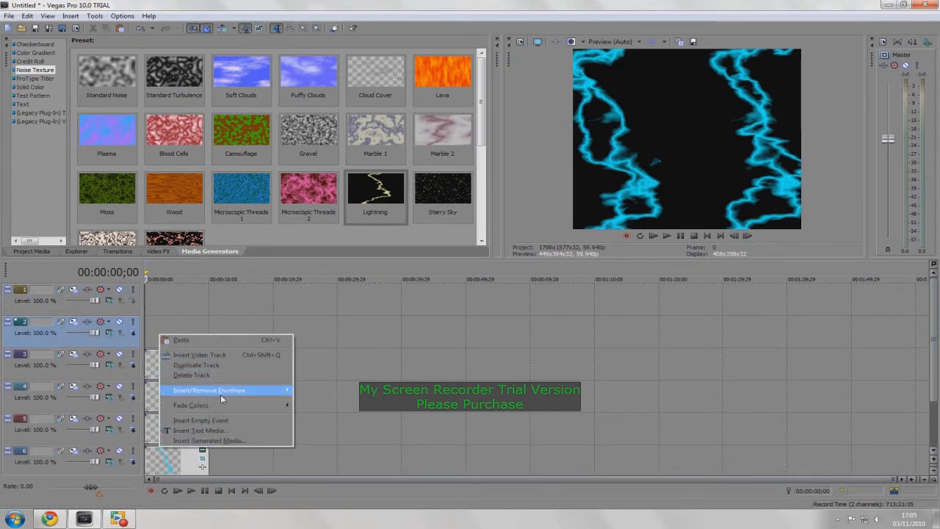
left_click(219, 430)
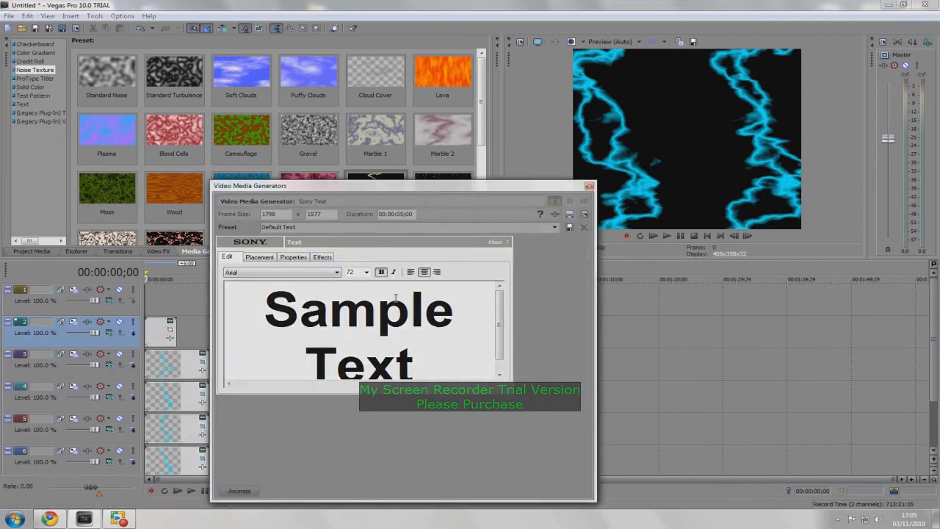
left_click_drag(264, 314, 435, 365)
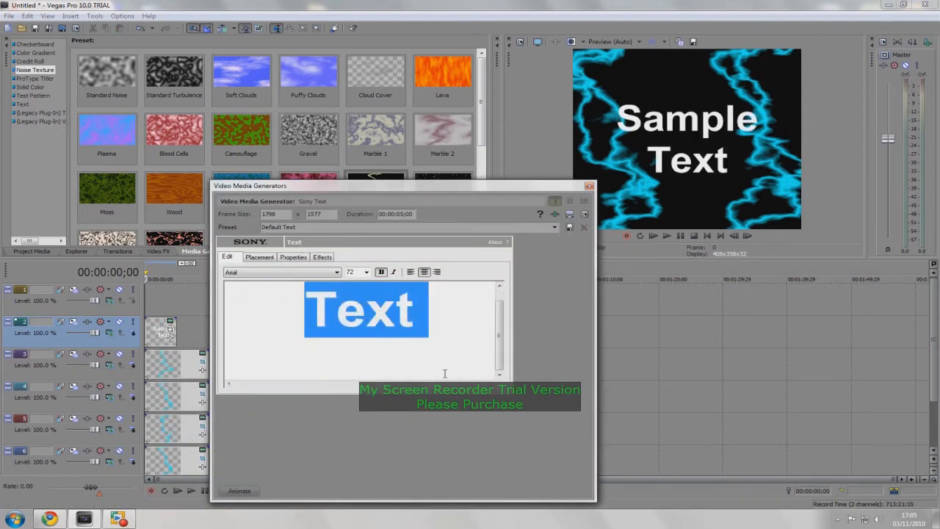
type("Daivv")
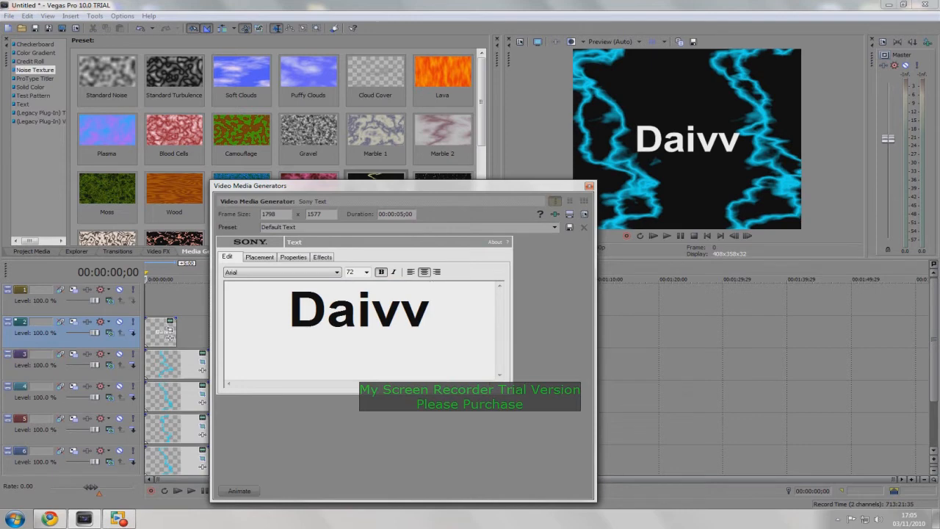
Set the title text to size 108 in the Resident Evil font and open its placement settings.
left_click(365, 272)
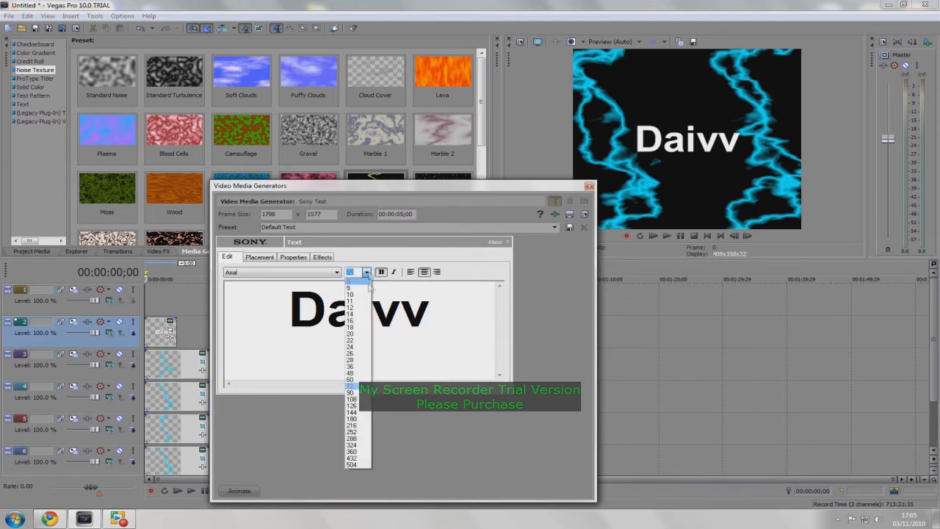
left_click(352, 399)
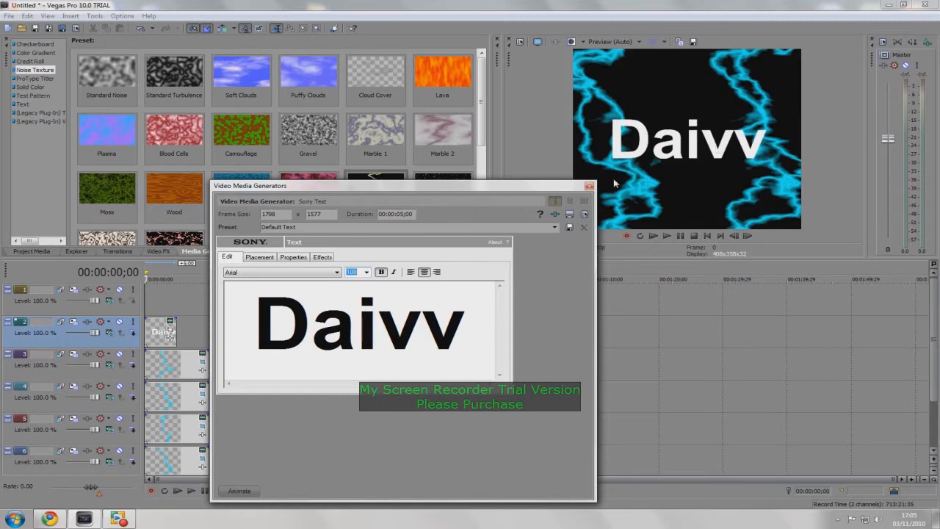
left_click(337, 272)
left_click_drag(338, 335, 336, 433)
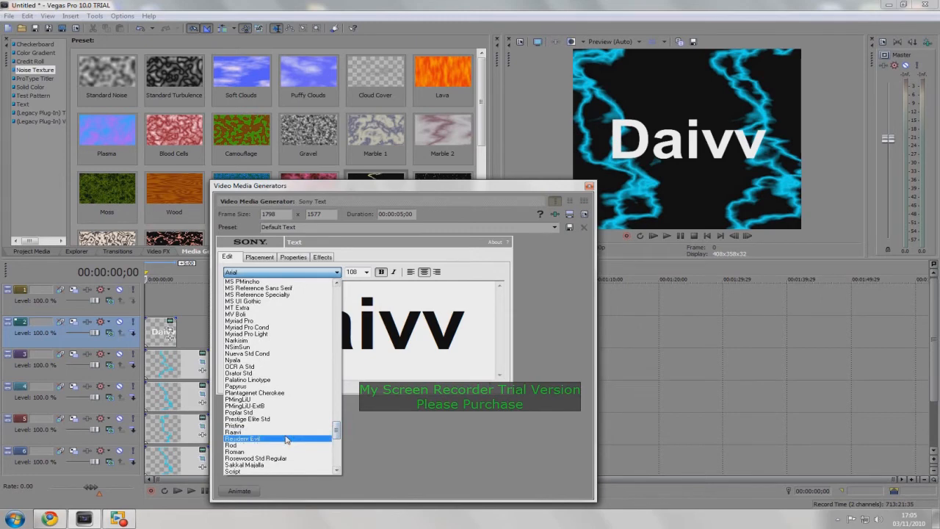
left_click(250, 436)
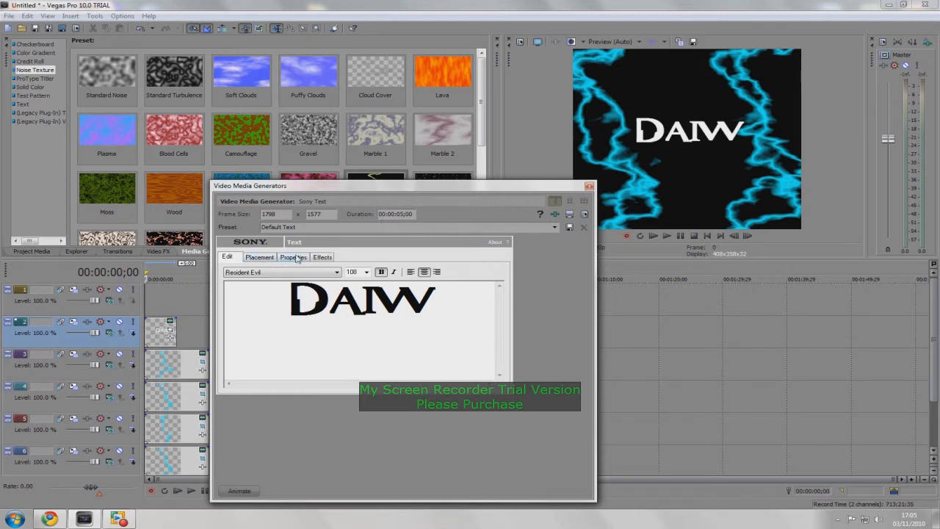
left_click(264, 258)
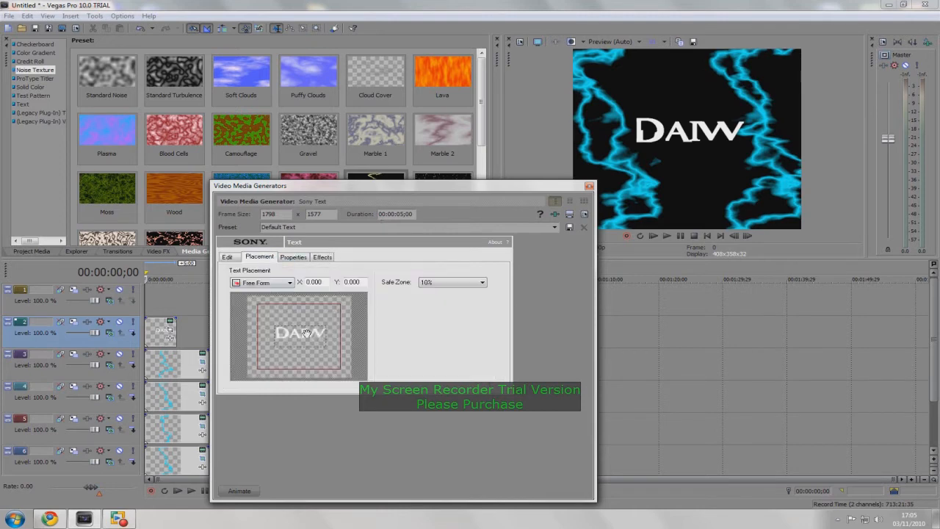
Recolour the title text to match the lightning by sampling a cyan bolt in the video preview.
left_click(300, 261)
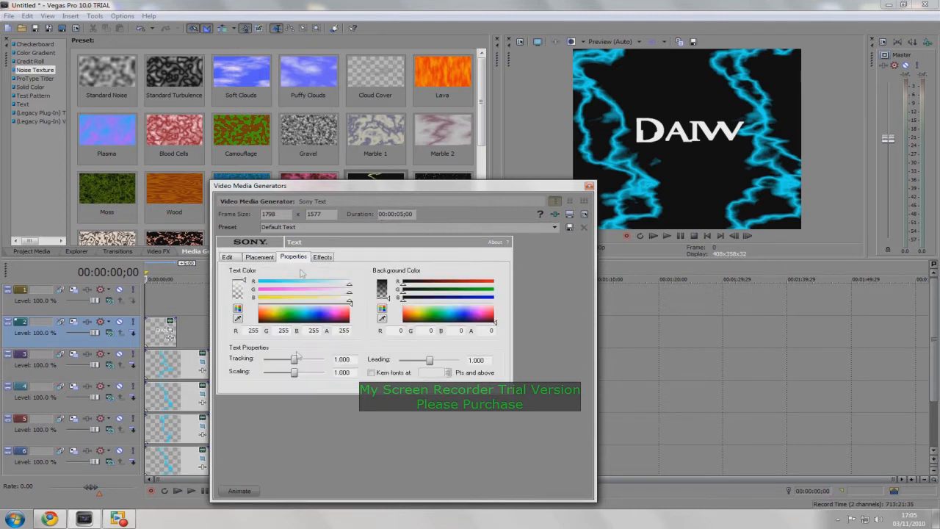
left_click(237, 320)
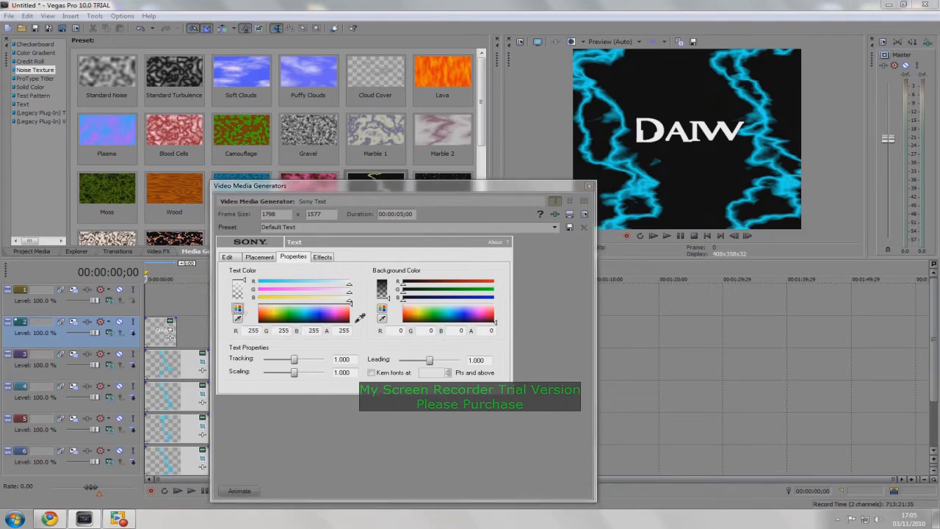
left_click(792, 175)
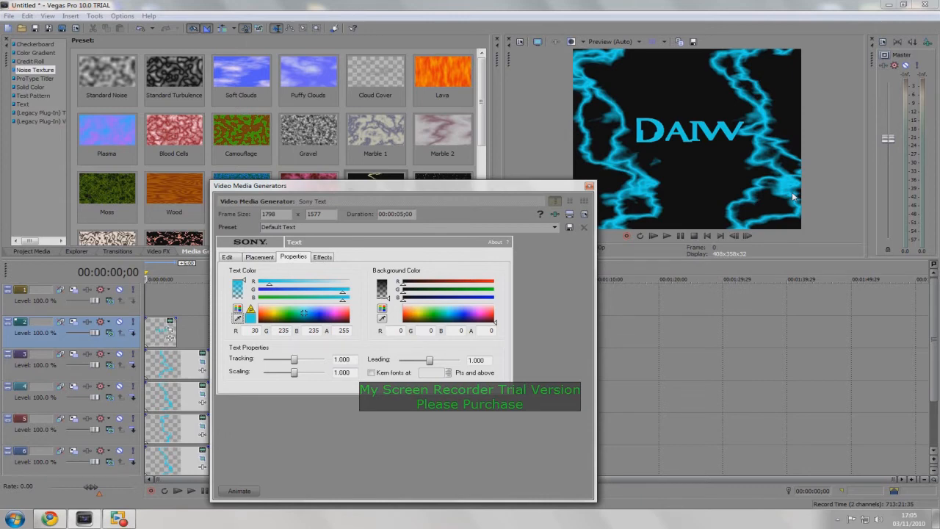
left_click(326, 257)
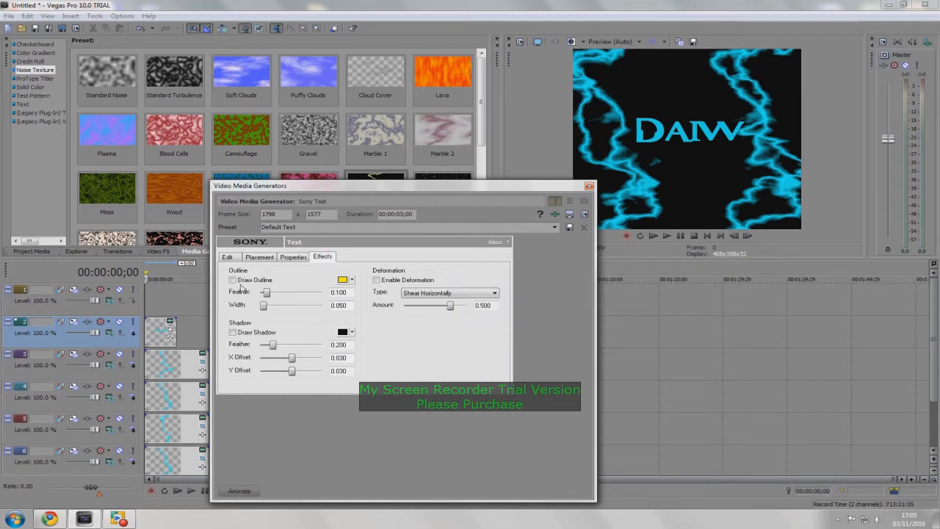
left_click(589, 186)
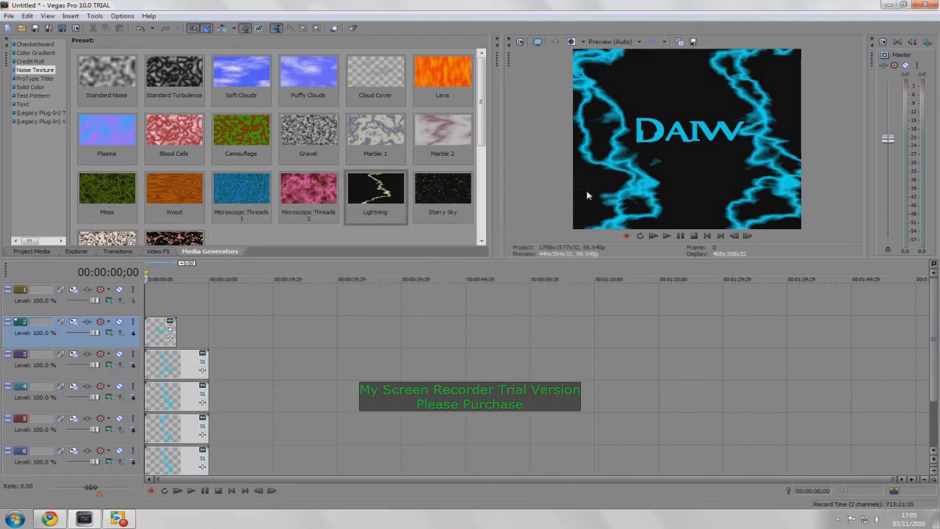
Rotate the title clip to an Event Pan/Crop angle of 90.0 and pan it to X Center 674.3, Y Center 1,379.9.
left_click(169, 323)
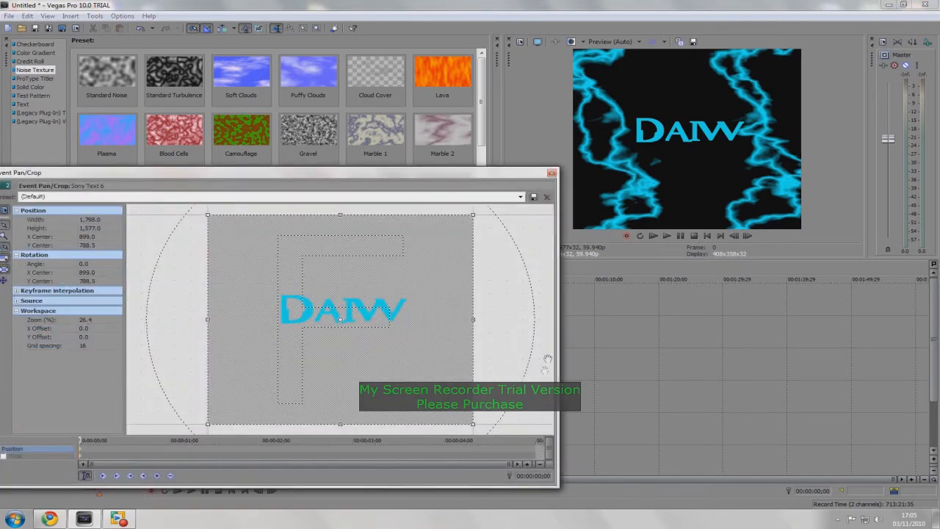
left_click_drag(508, 314, 477, 416)
left_click_drag(354, 402, 342, 399)
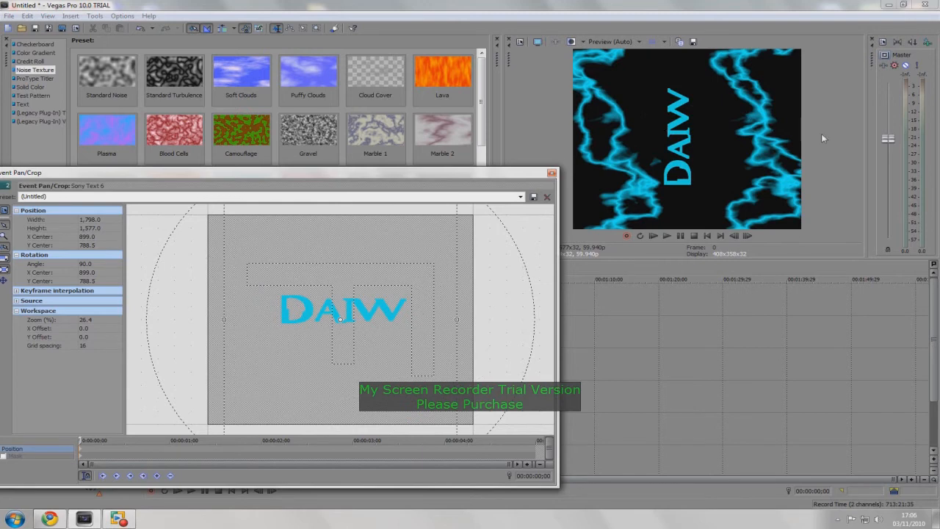
left_click_drag(371, 299, 348, 350)
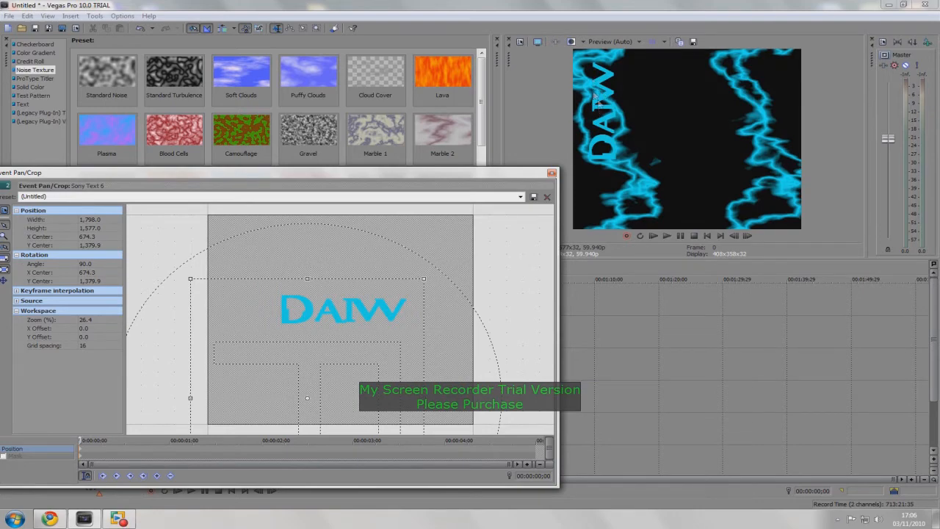
left_click(551, 173)
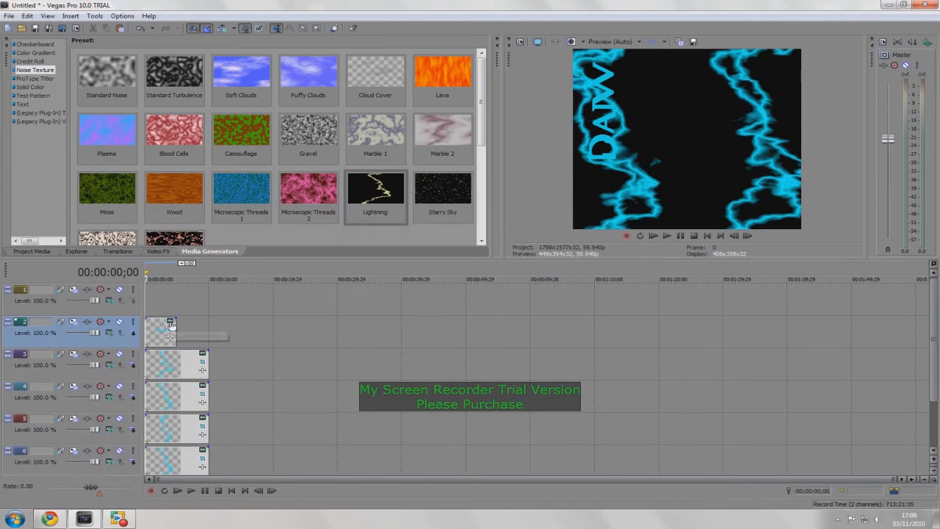
Draw a black outline around the title text with feather 0.118 and width 0.172.
left_click(170, 322)
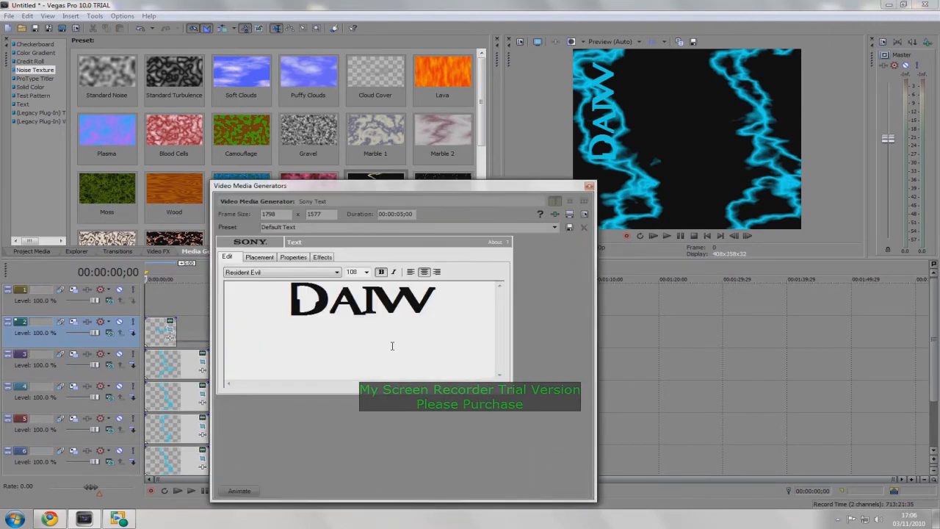
left_click(324, 257)
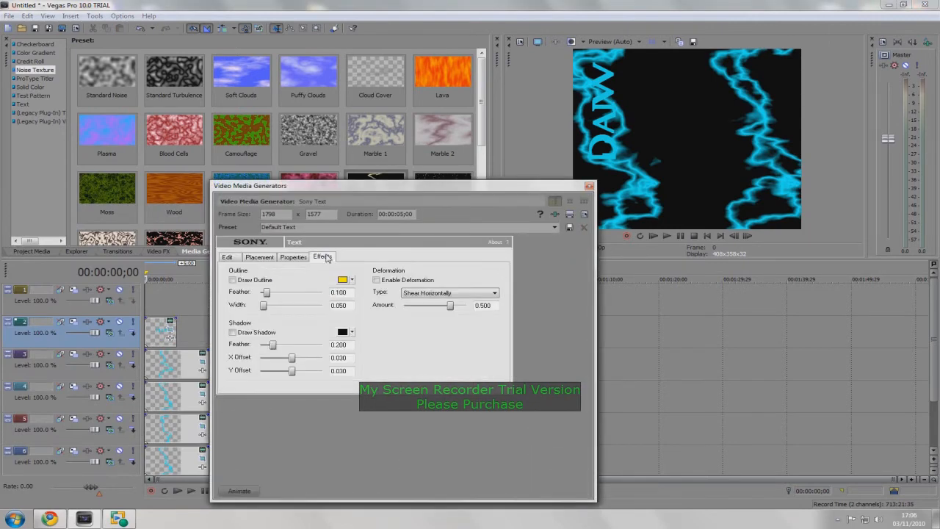
left_click(233, 281)
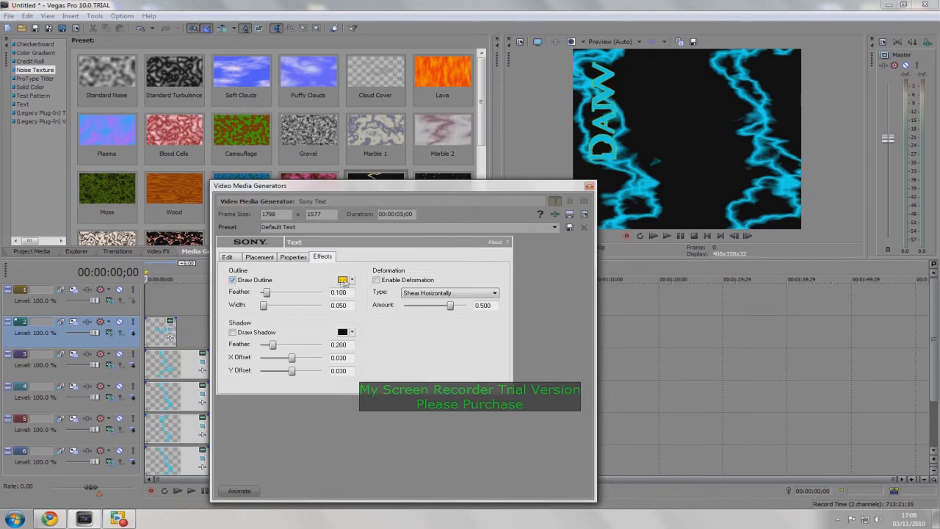
left_click(345, 280)
left_click_drag(376, 323, 444, 331)
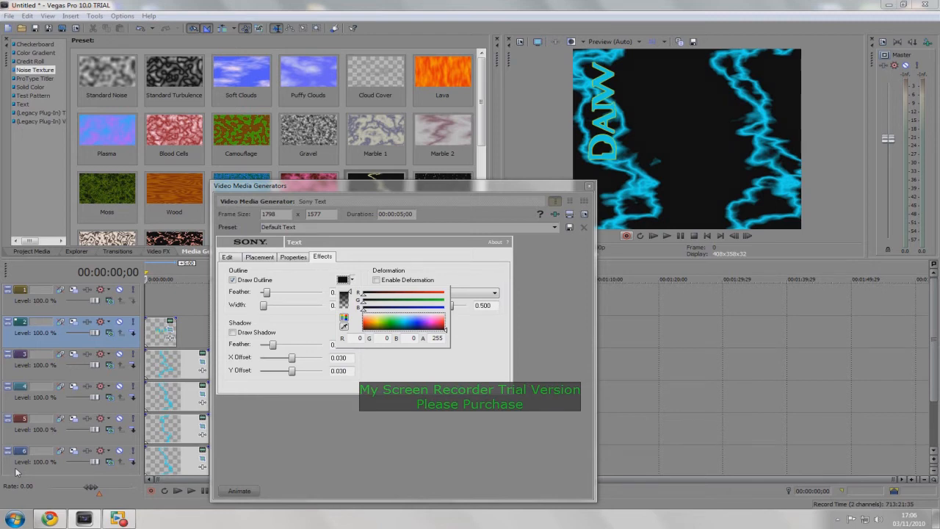
left_click(303, 279)
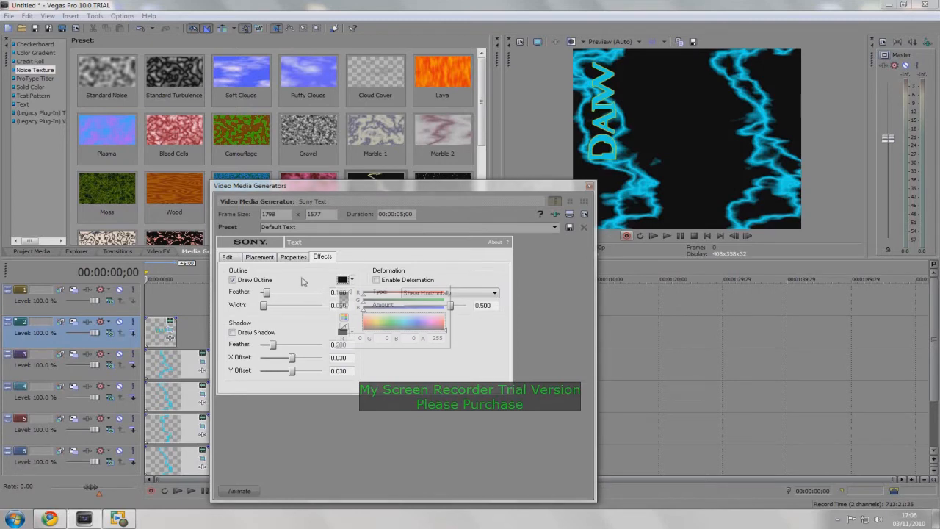
left_click_drag(263, 306, 271, 306)
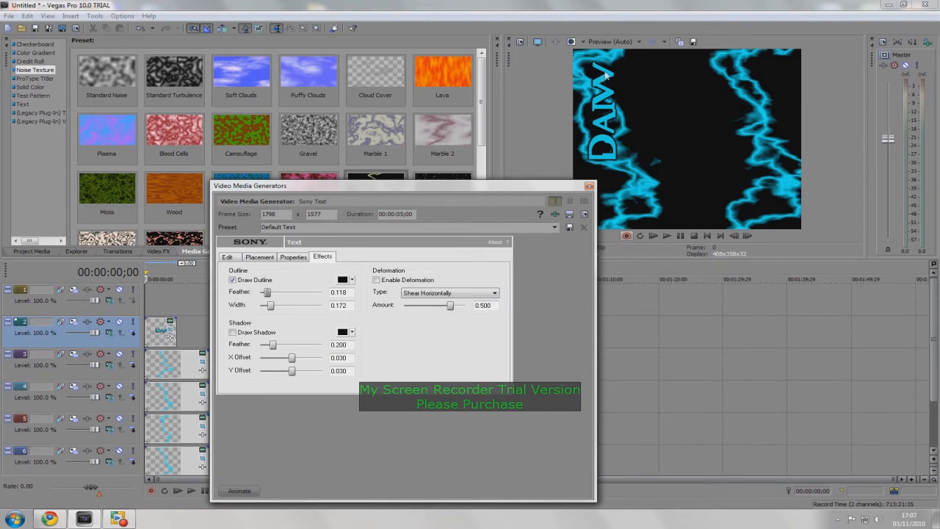
left_click(590, 186)
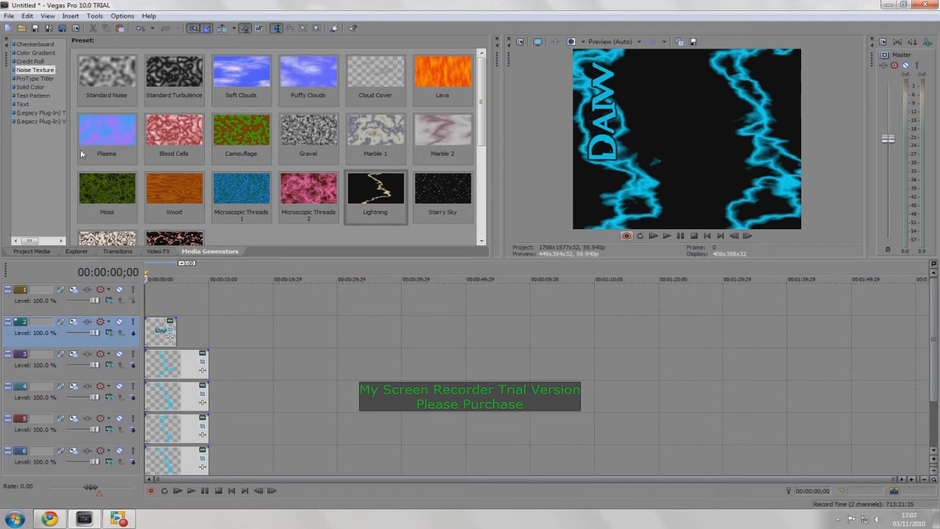
Add a Rectangular Transparent to Black colour gradient at the start of track 1 and move its outer control point to distance 0.707.
left_click(36, 52)
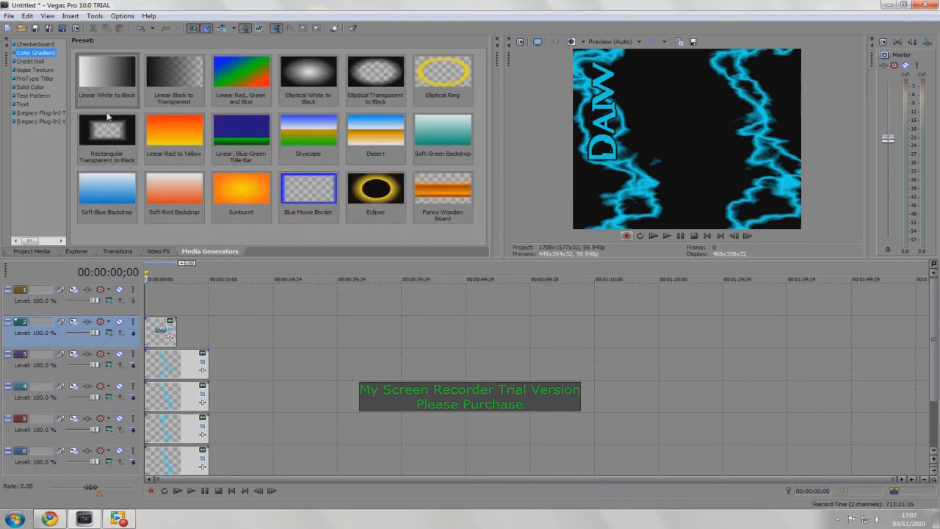
left_click_drag(107, 134, 147, 294)
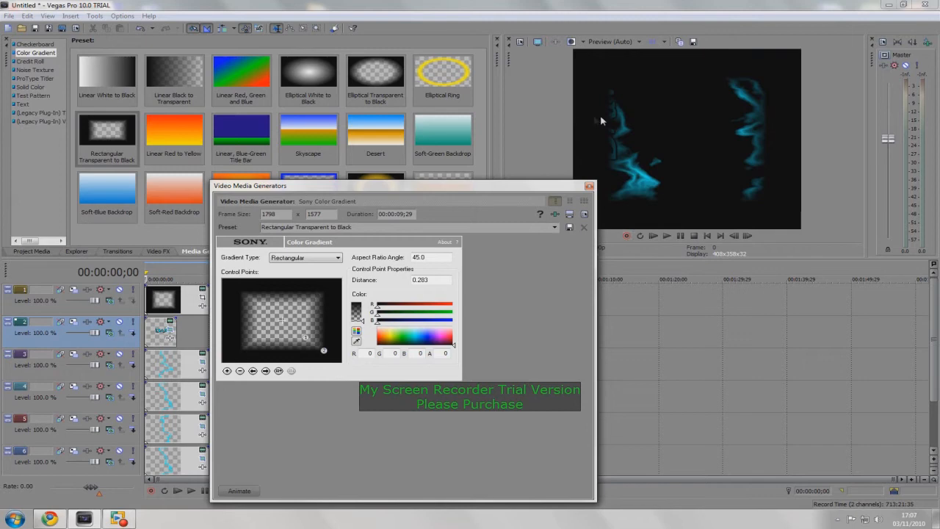
left_click(324, 351)
left_click_drag(324, 351, 337, 361)
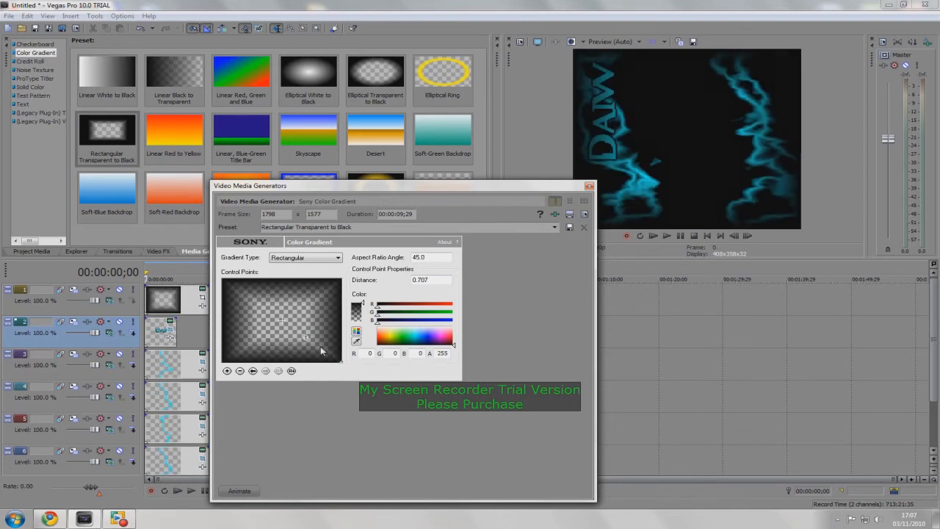
Move the gradient's transparent control point out to distance 0.631 and set the aspect ratio angle to 45.
left_click_drag(307, 337, 338, 360)
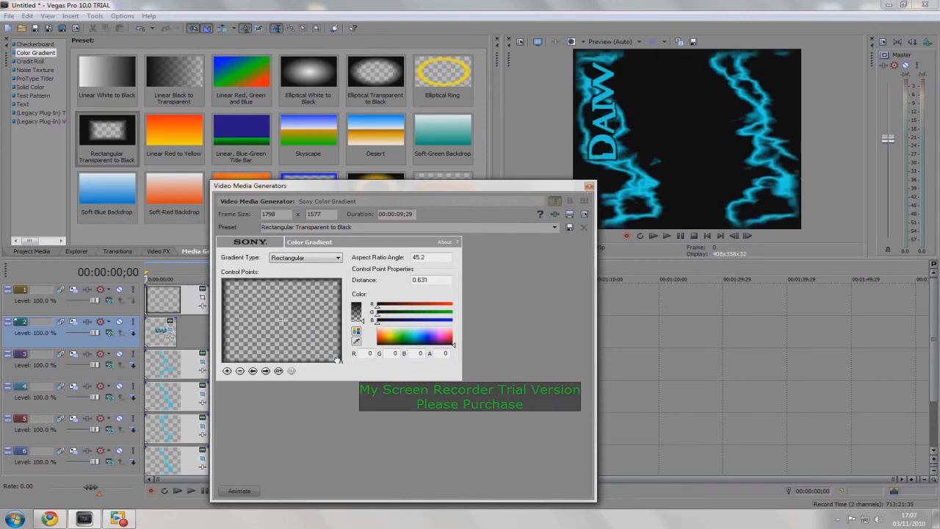
left_click_drag(426, 258, 415, 257)
type("45")
left_click(588, 186)
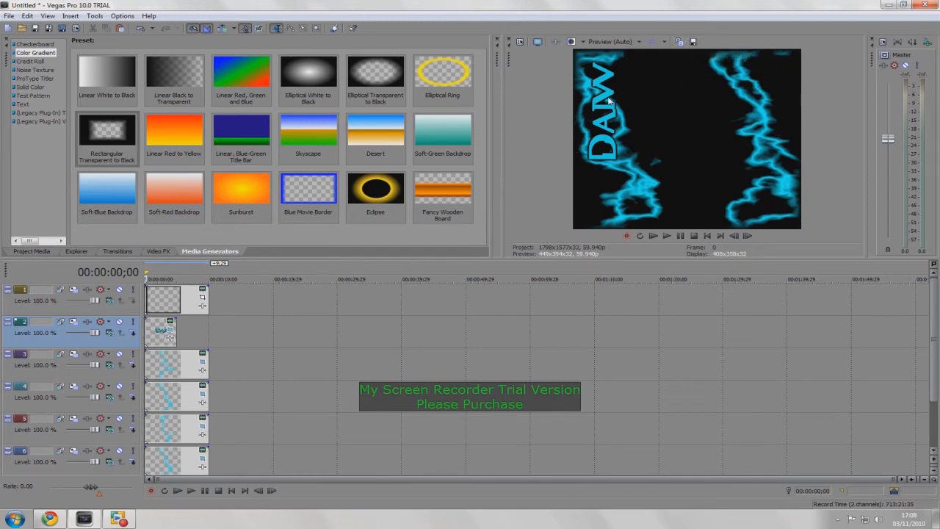
Start saving a snapshot of the preview frame to the Desktop, naming it hi and choosing the Portable Network Graphics type.
left_click(693, 43)
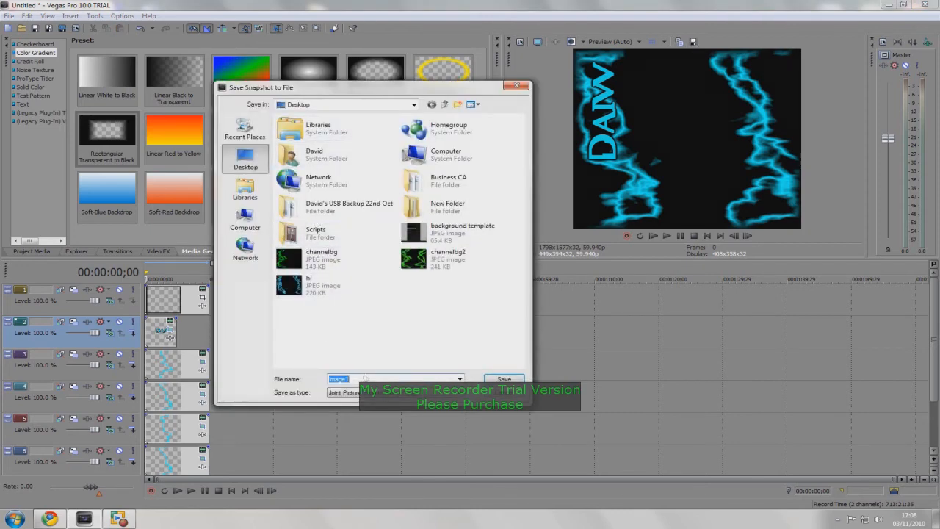
type("hi")
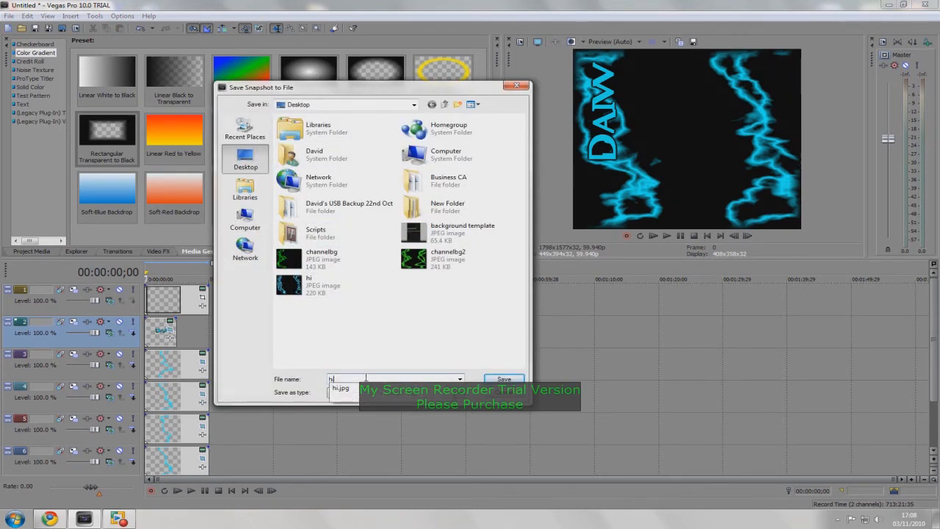
left_click(369, 359)
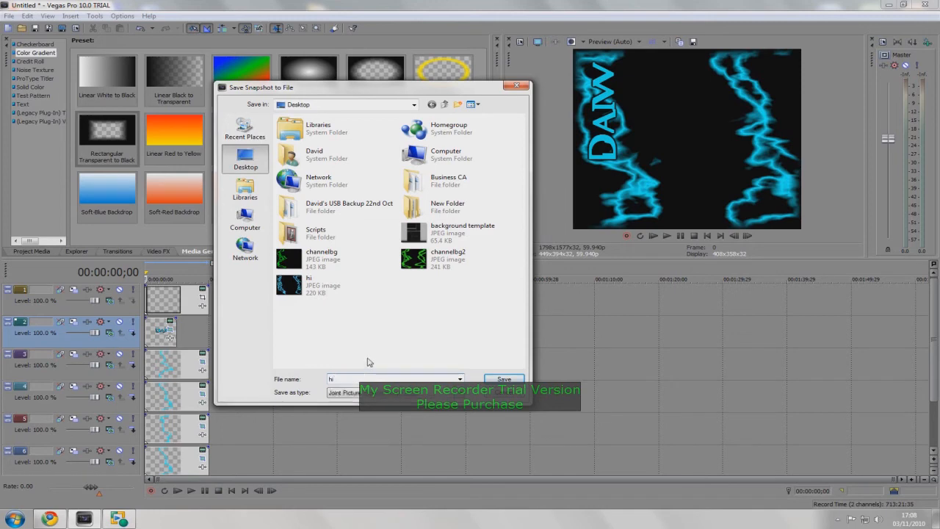
left_click(355, 395)
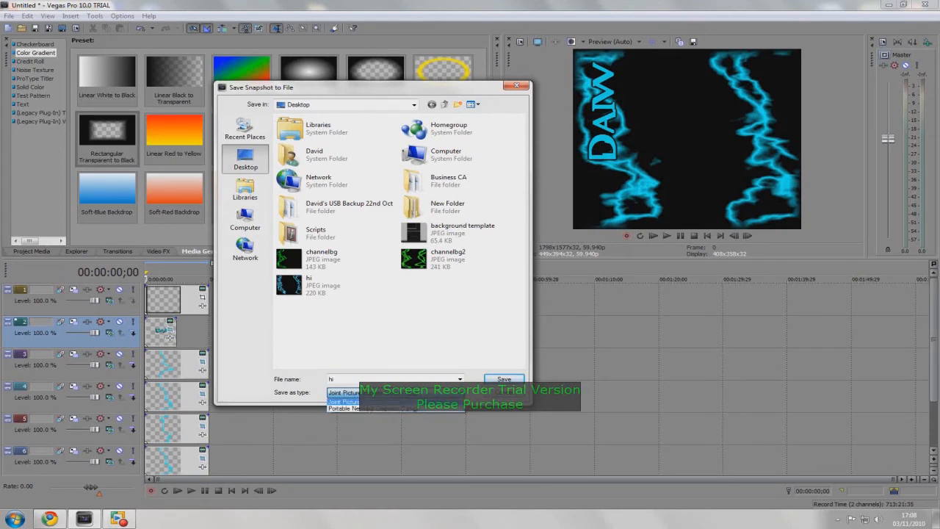
left_click(343, 401)
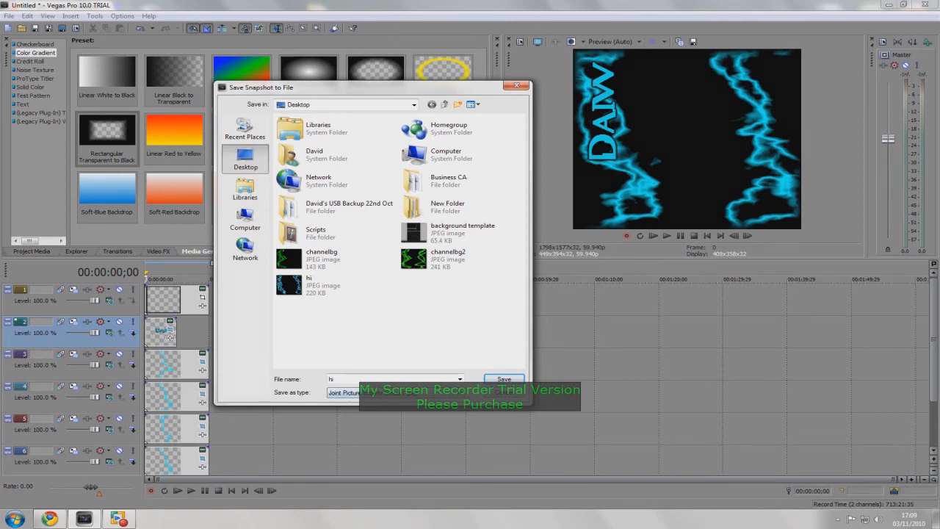
left_click(460, 392)
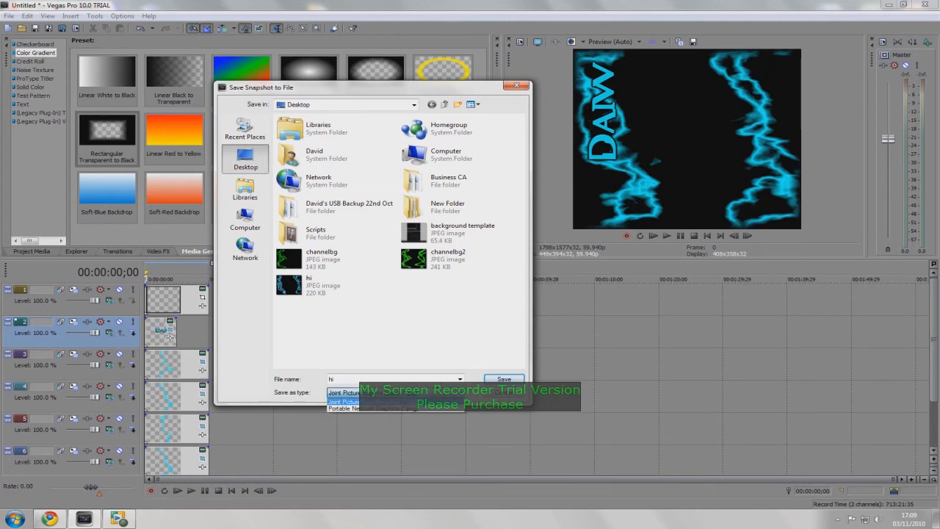
left_click(425, 409)
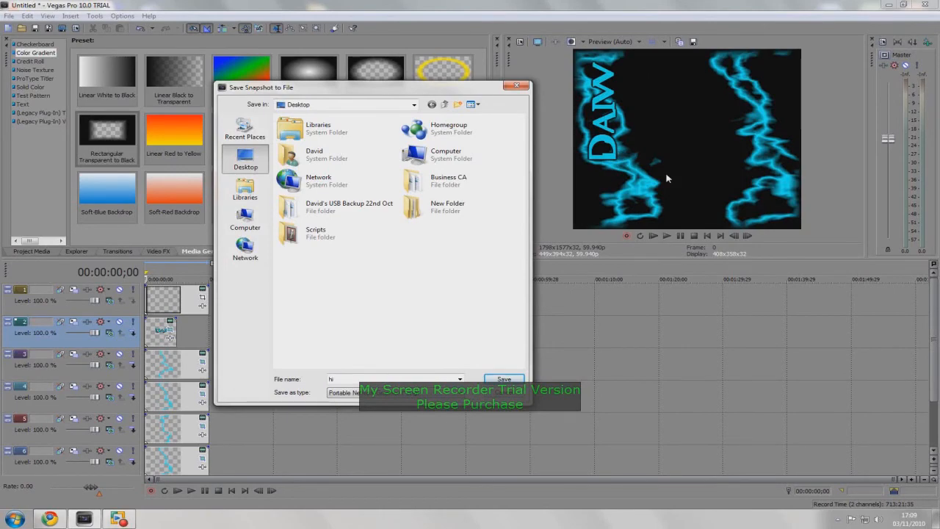
Switch to the YouTube channel page in Chrome and show the theme's advanced options to check the background image upload settings.
left_click(51, 521)
left_click(331, 70)
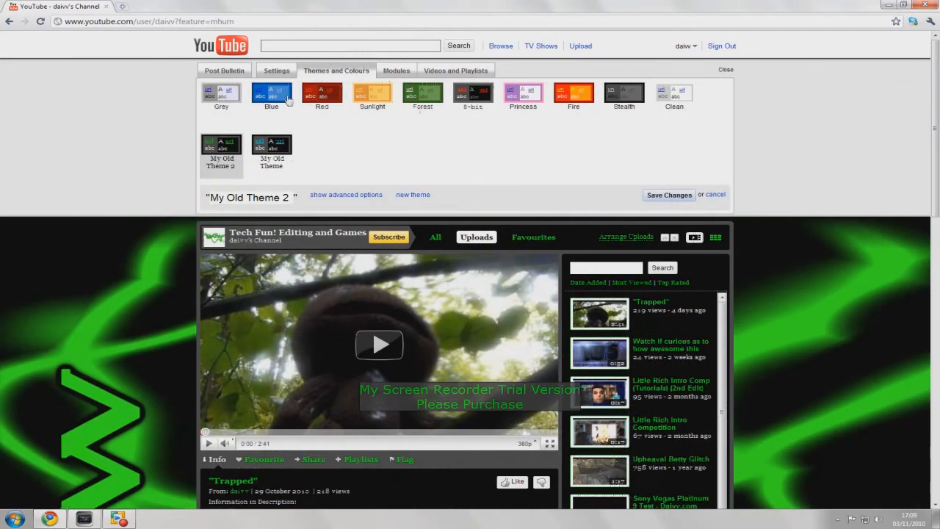
left_click(330, 195)
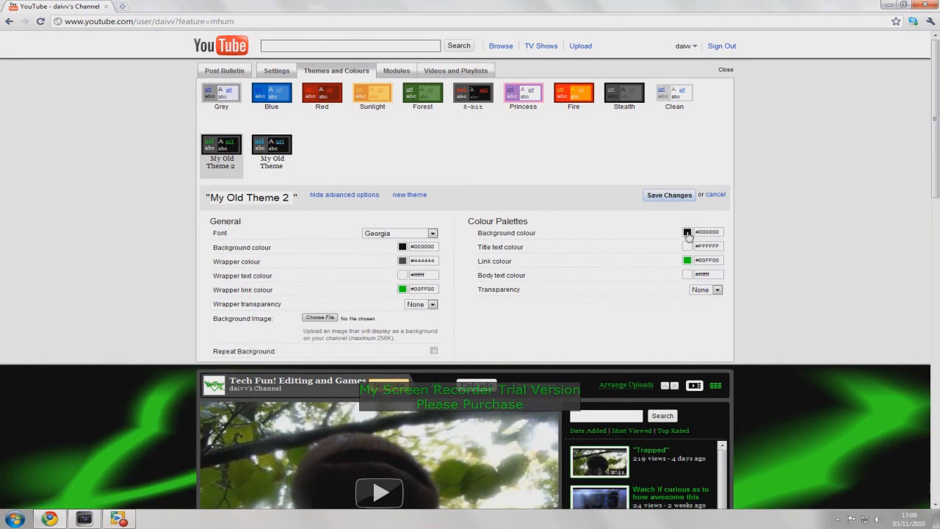
Switch back to Vegas Pro and save the snapshot as a JPEG named hi, replacing the existing hi.jpg.
left_click(85, 519)
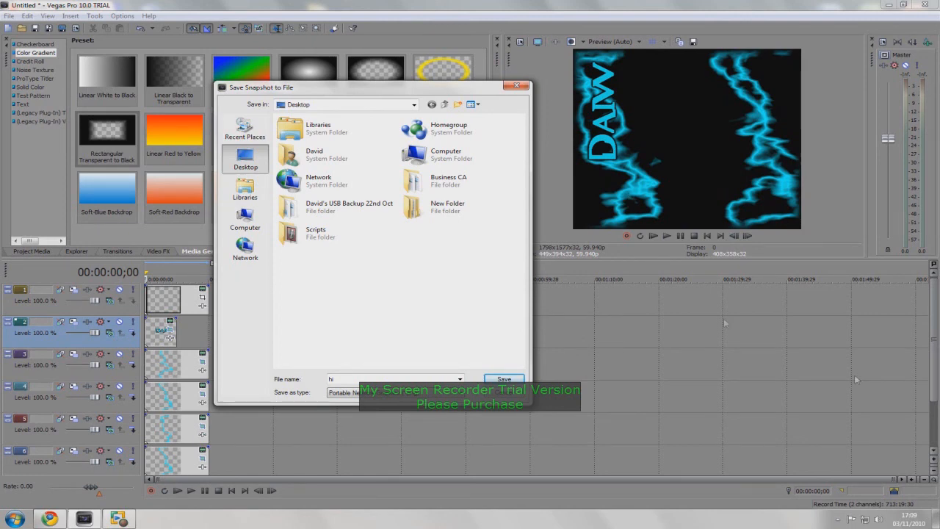
key("Tab")
left_click(446, 394)
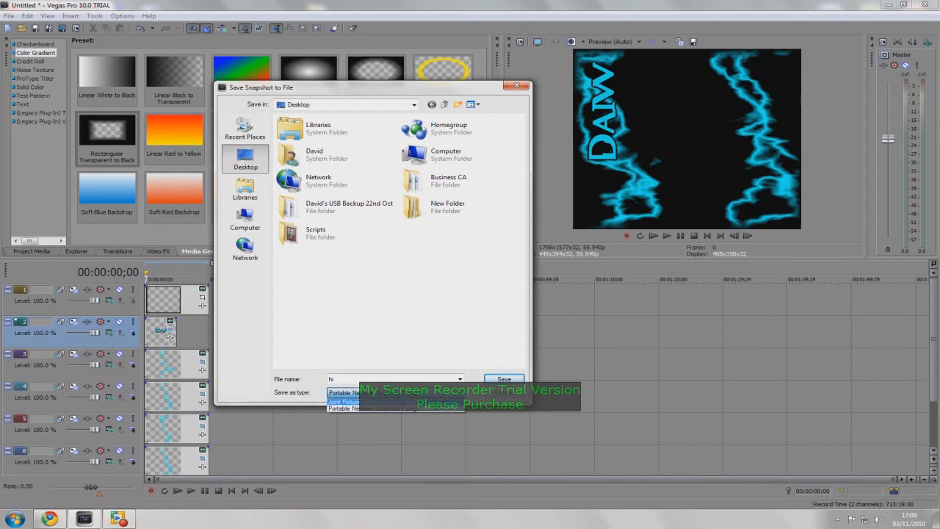
key("Return")
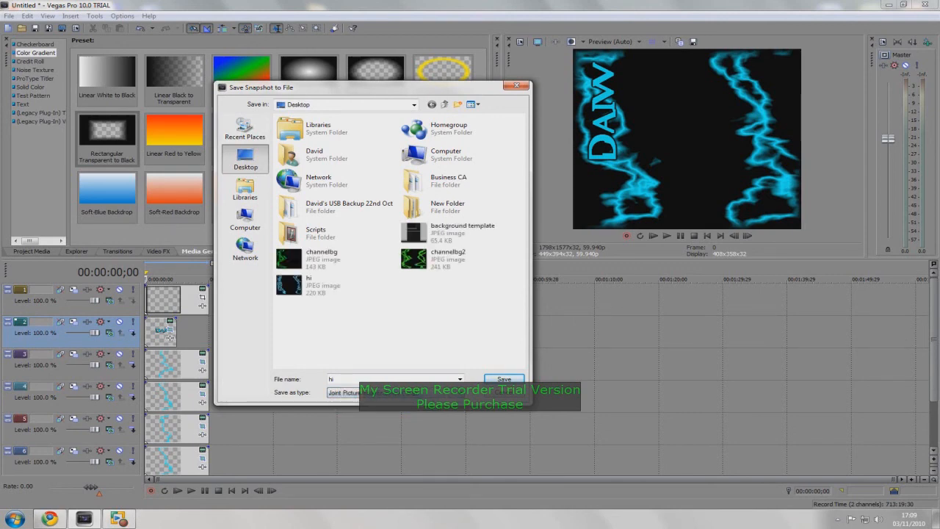
left_click(499, 379)
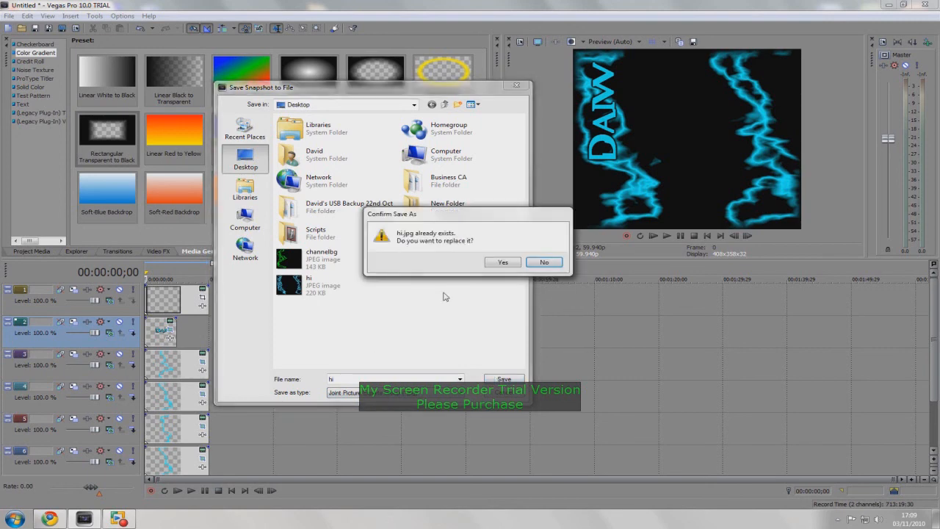
left_click(502, 262)
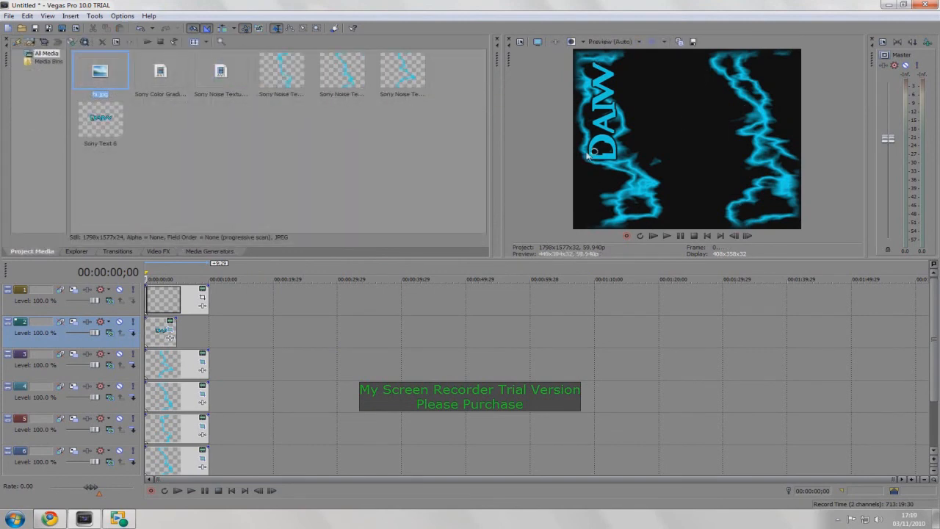
Switch to the YouTube channel page in Chrome and examine the background image upload option and how the current background appears beside the channel content.
mouse_move(52, 520)
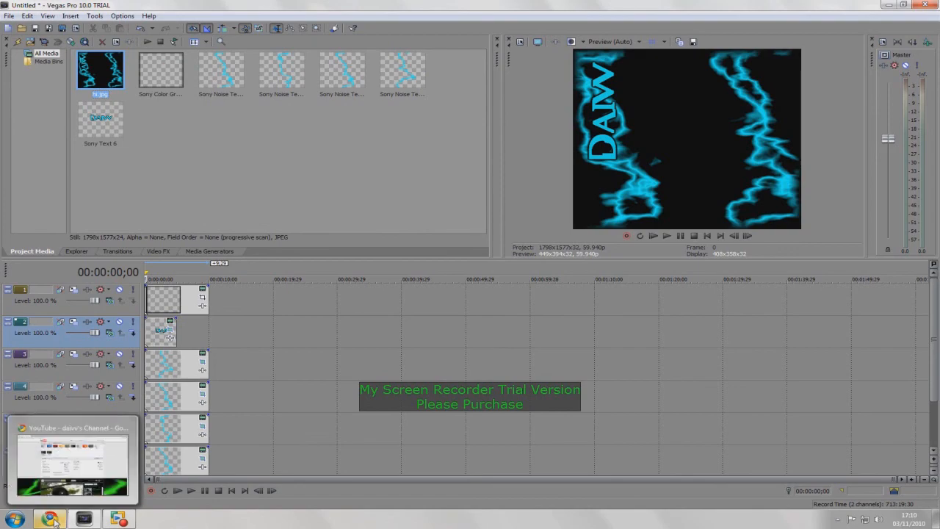
left_click(53, 519)
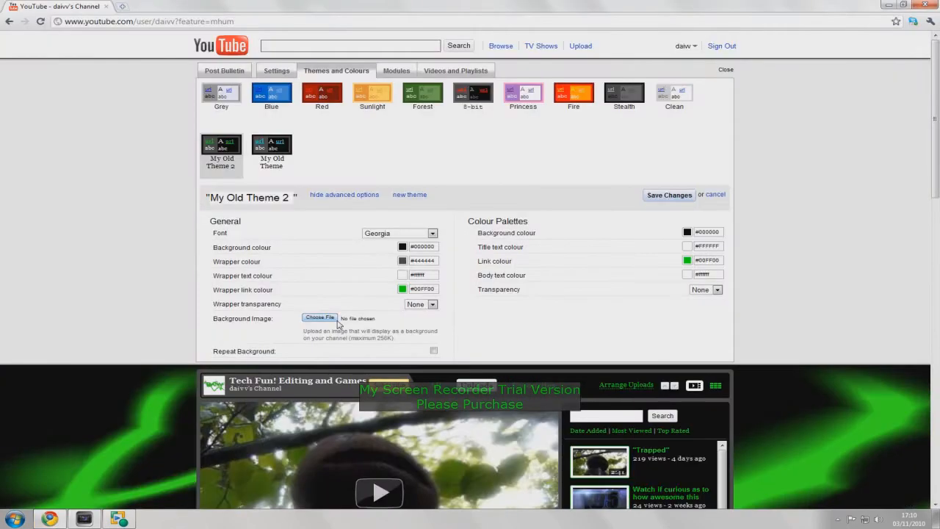
scroll(31, 382, "down", 2)
scroll(31, 382, "down", 6)
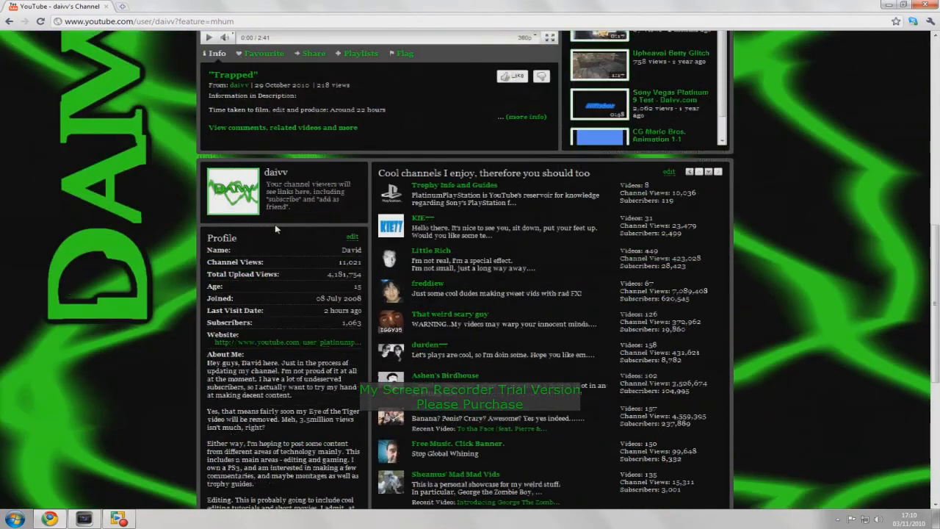
scroll(73, 251, "down", 4)
scroll(72, 250, "up", 10)
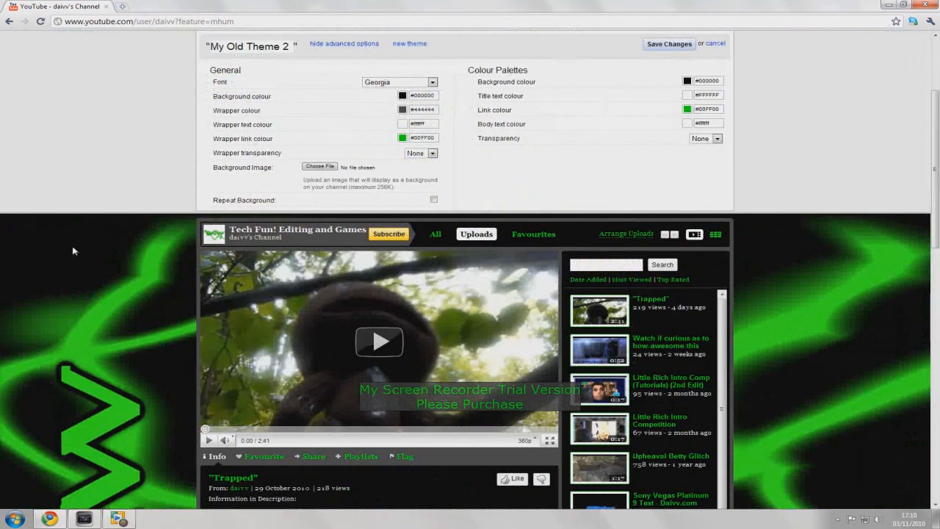
scroll(72, 251, "up", 3)
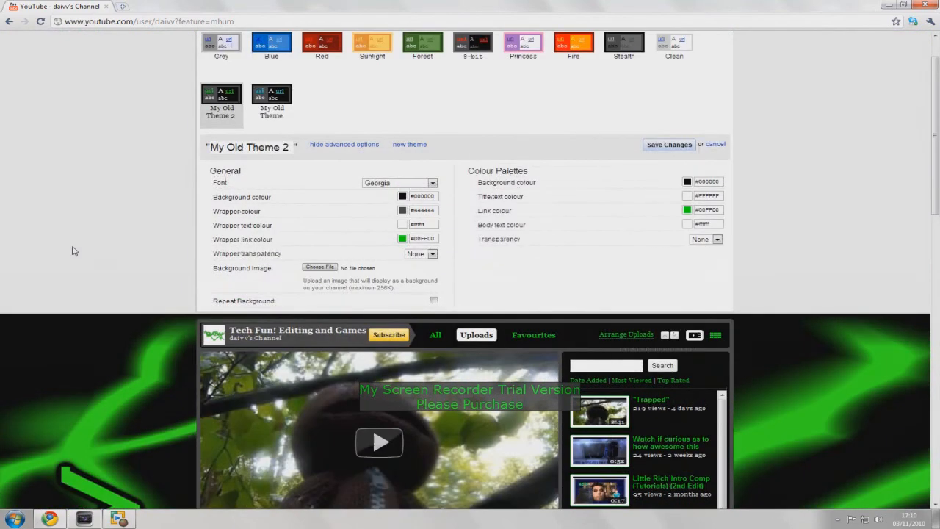
scroll(72, 250, "down", 5)
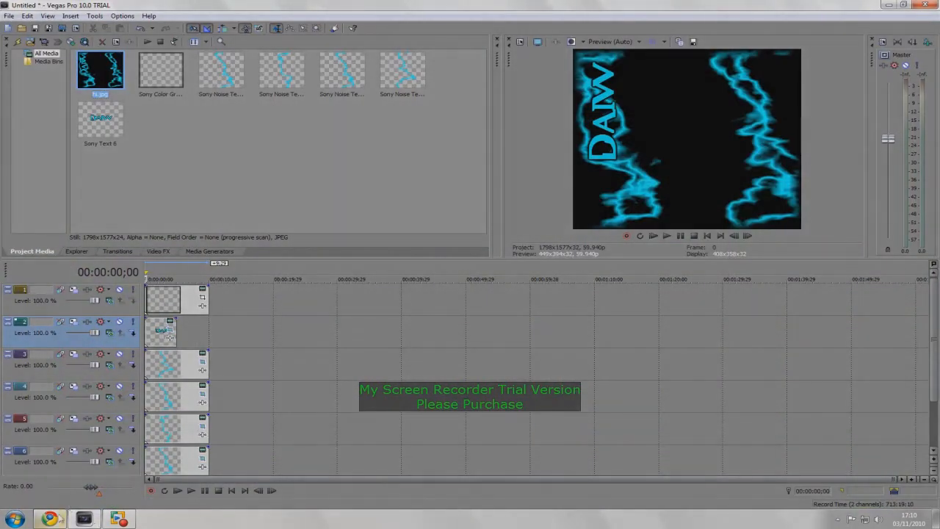
mouse_move(61, 518)
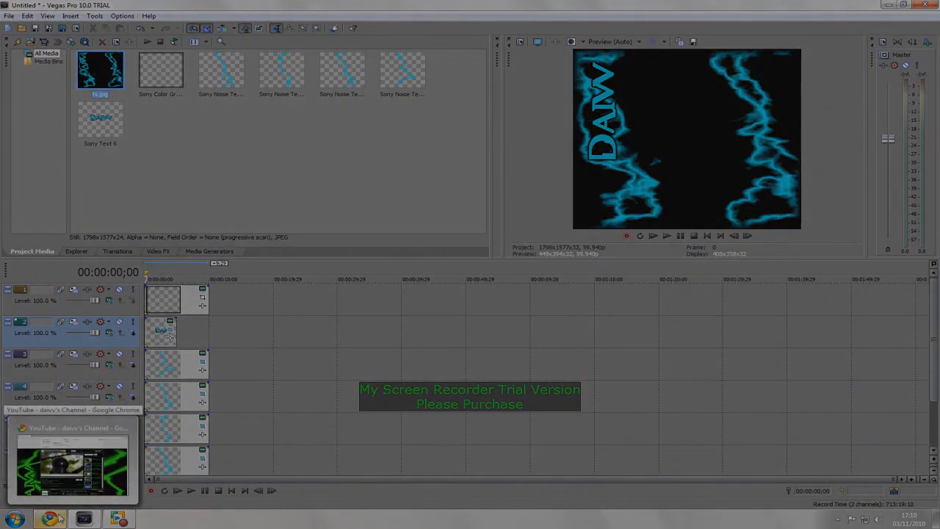
mouse_move(122, 521)
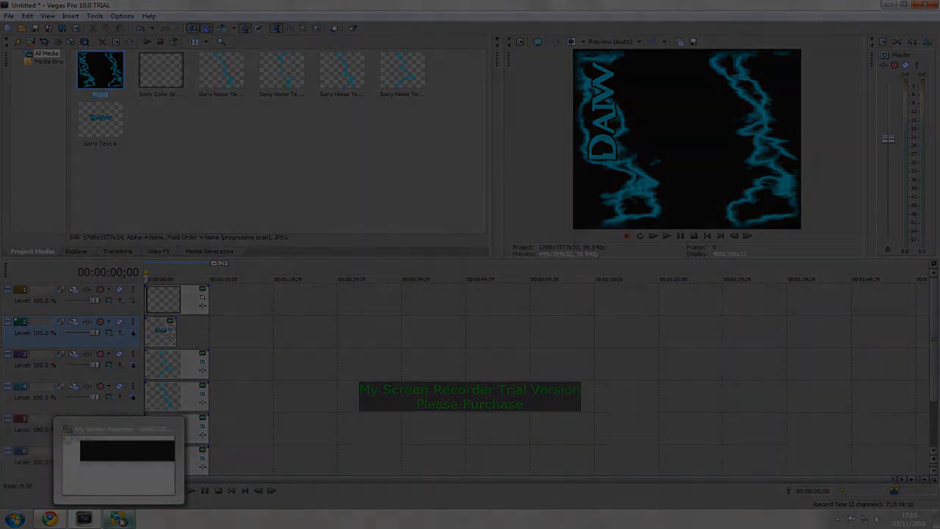